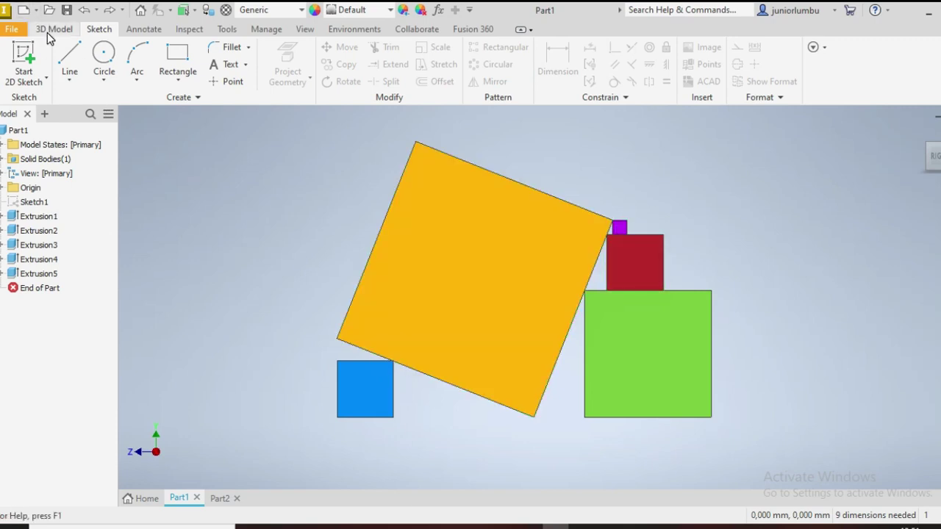
- Create a new part from the Standard (mm).ipt template and start a sketch on the YZ plane
left_click(23, 12)
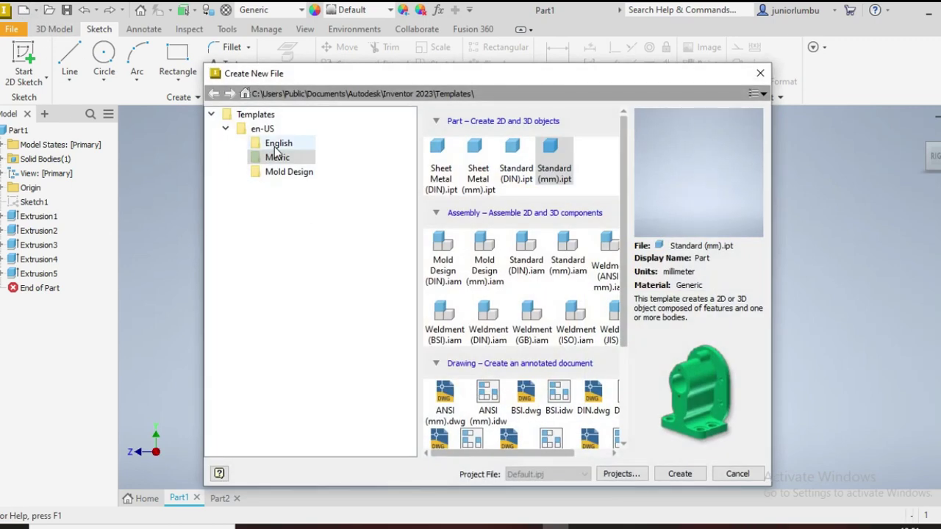
left_click(680, 473)
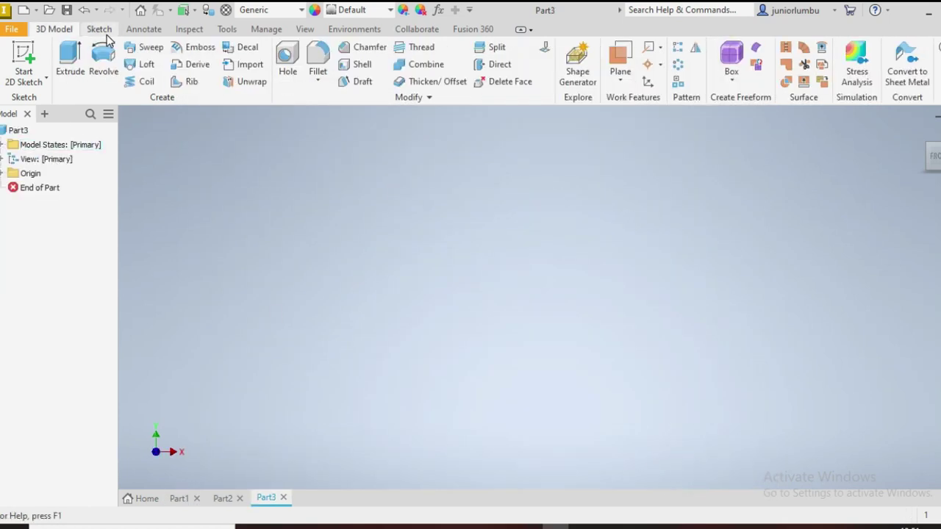
left_click(101, 29)
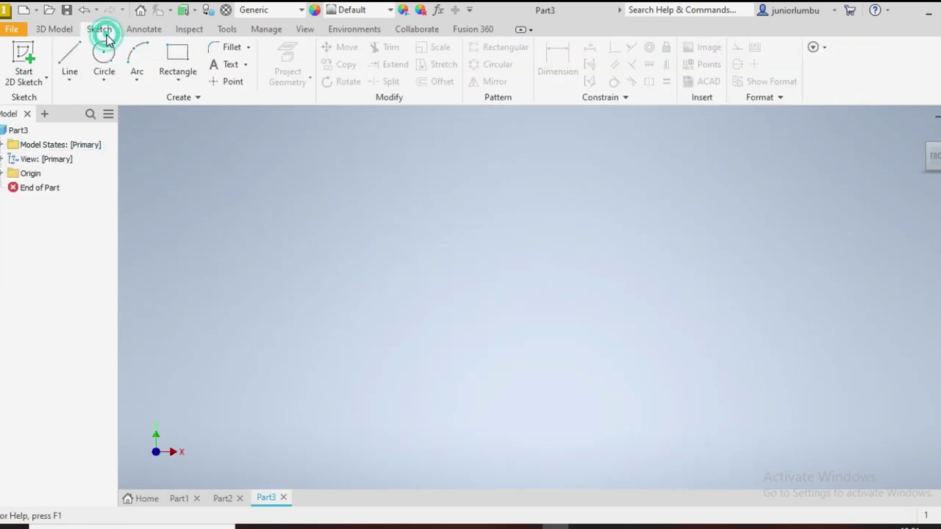
left_click(69, 59)
left_click(486, 237)
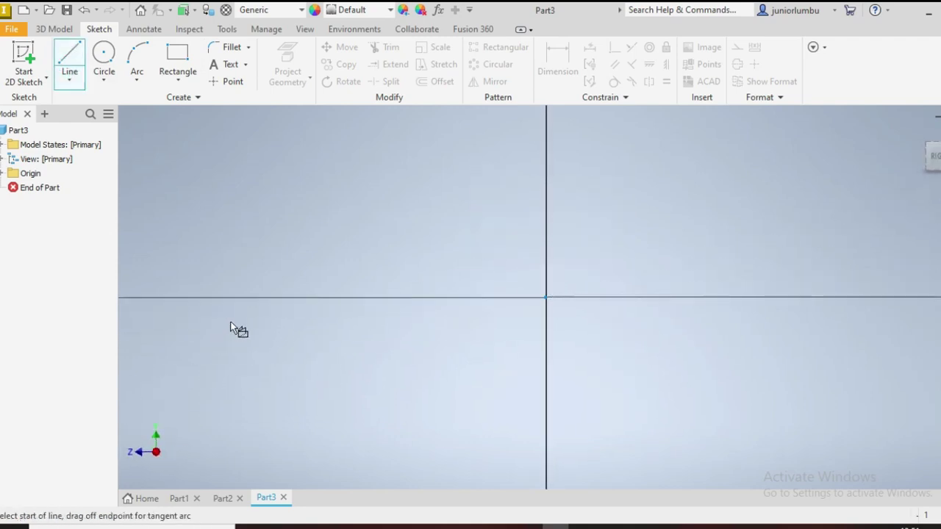
- Draw a horizontal baseline passing through the origin and a rectangle about 3.5 mm high standing on its left portion
left_click(204, 297)
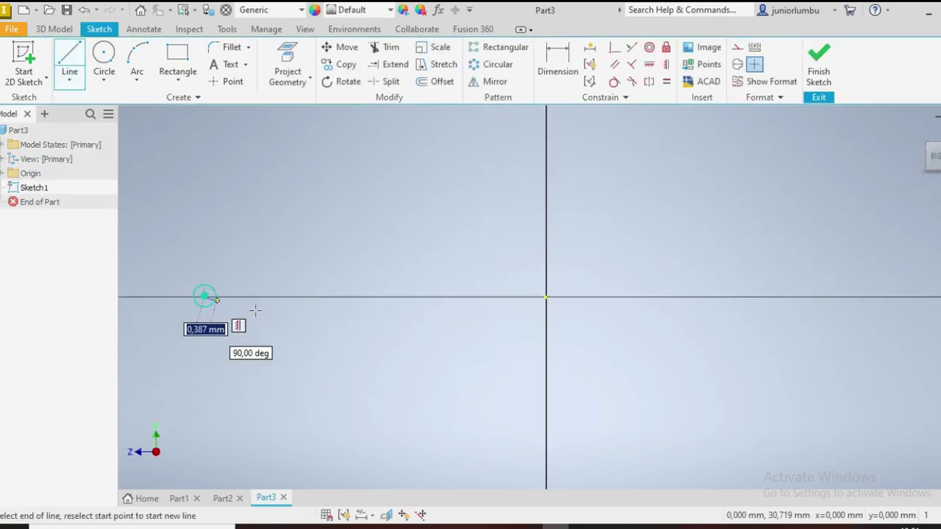
left_click(673, 297)
left_click(176, 60)
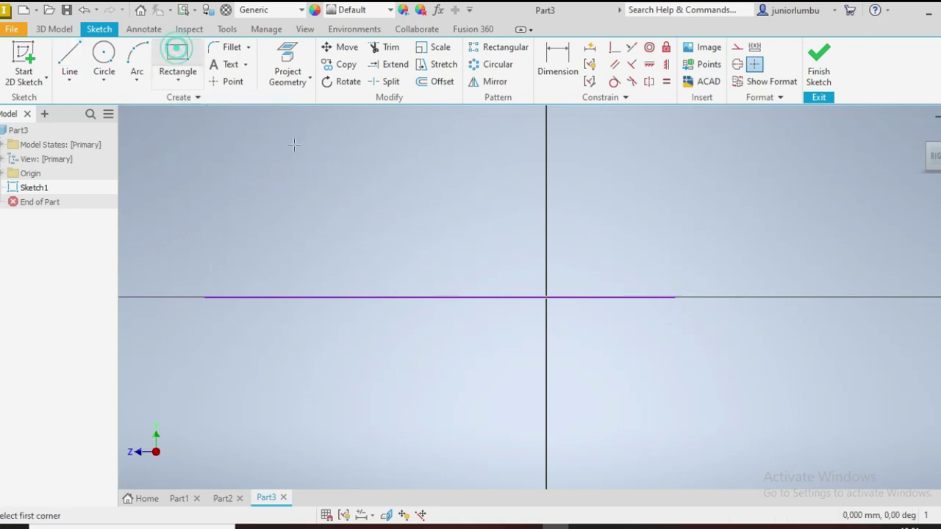
left_click(285, 297)
left_click(340, 257)
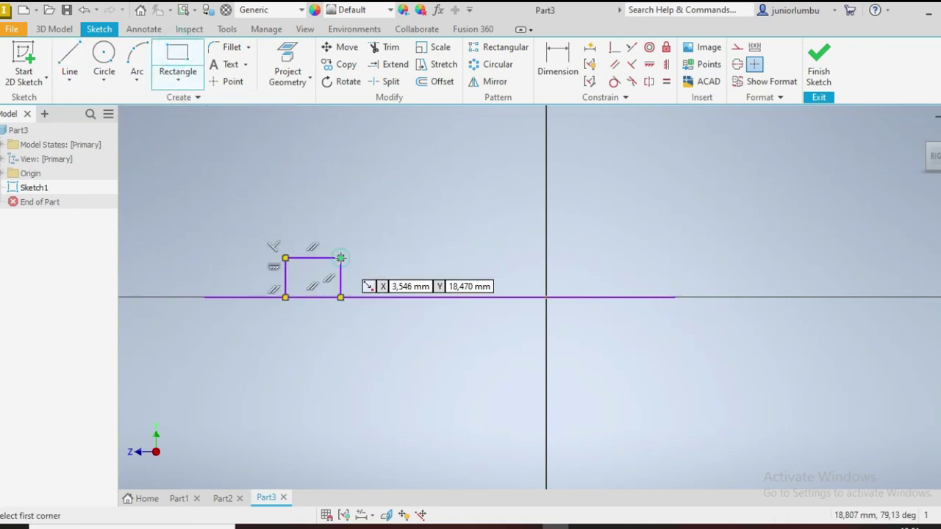
- Dimension the small rectangle's height as 12 mm
left_click(557, 65)
left_click(286, 276)
left_click(252, 275)
type("2")
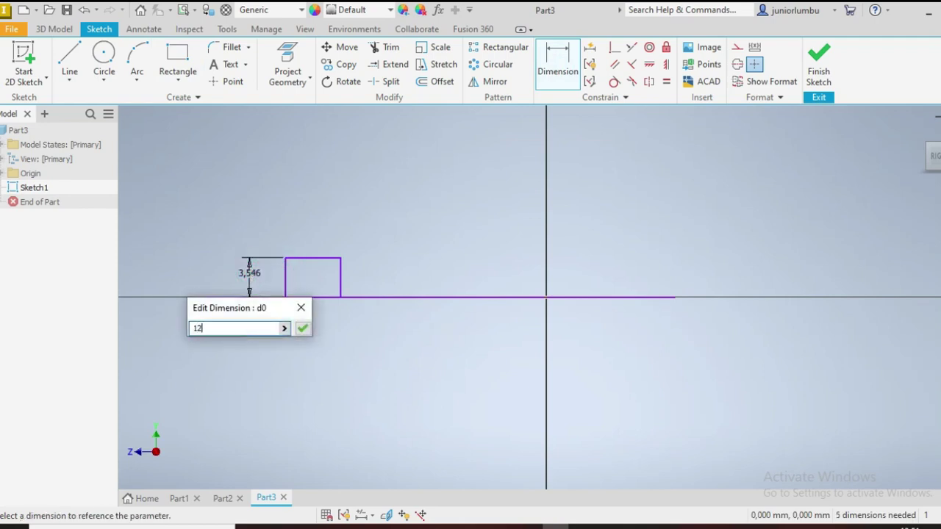
key("Return")
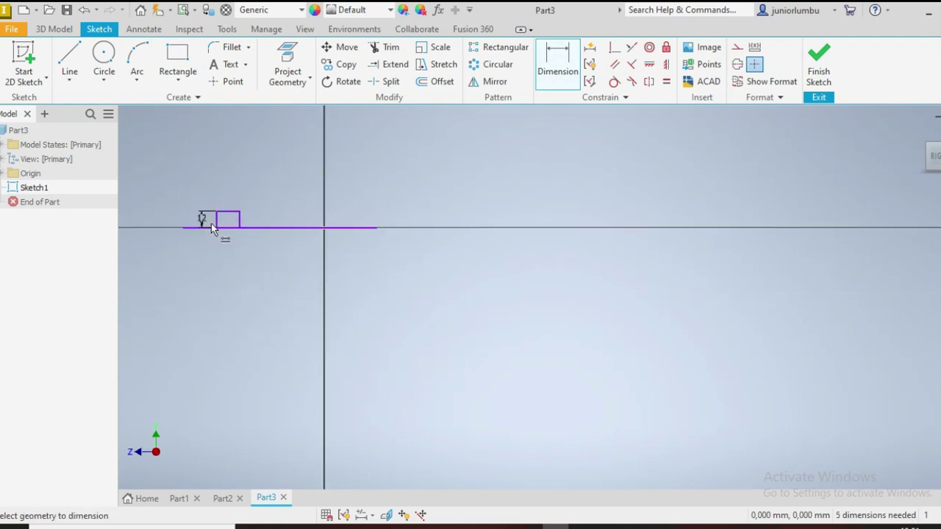
- Apply an Equal constraint to the small rectangle's top and left sides to make it a square
scroll(184, 210, "up", 5)
left_click(666, 81)
left_click(406, 218)
left_click(360, 238)
scroll(364, 242, "down", 4)
scroll(396, 259, "up", 2)
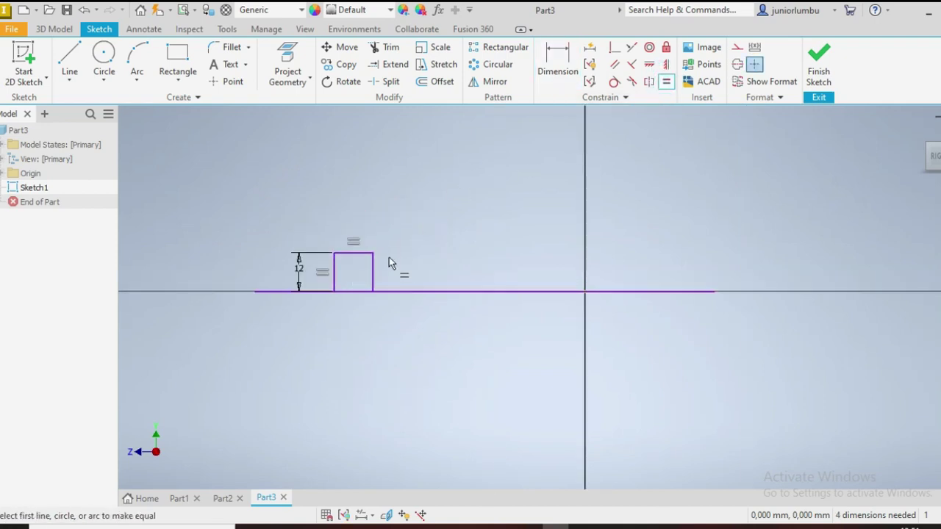
- Draw two perpendicular lines meeting on the baseline, one sloping from above the small square and one rising steeply to the right
left_click(67, 60)
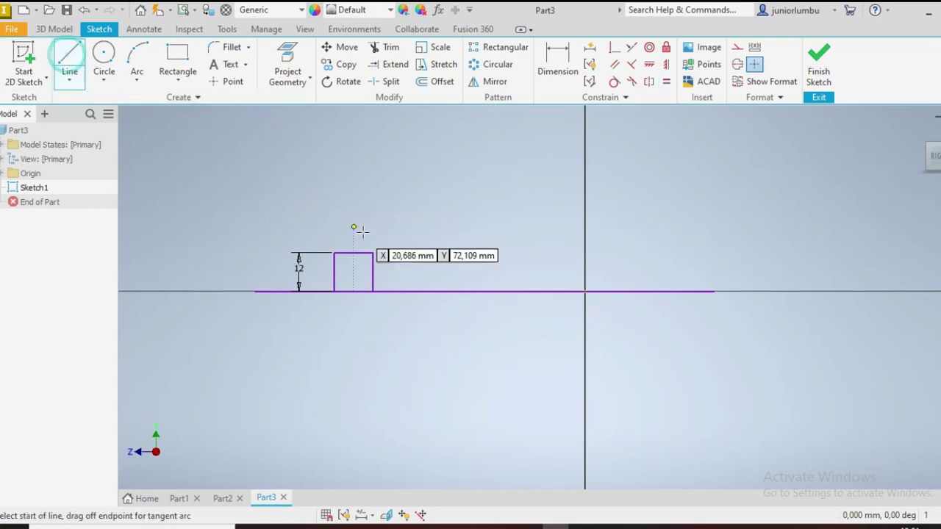
left_click(322, 215)
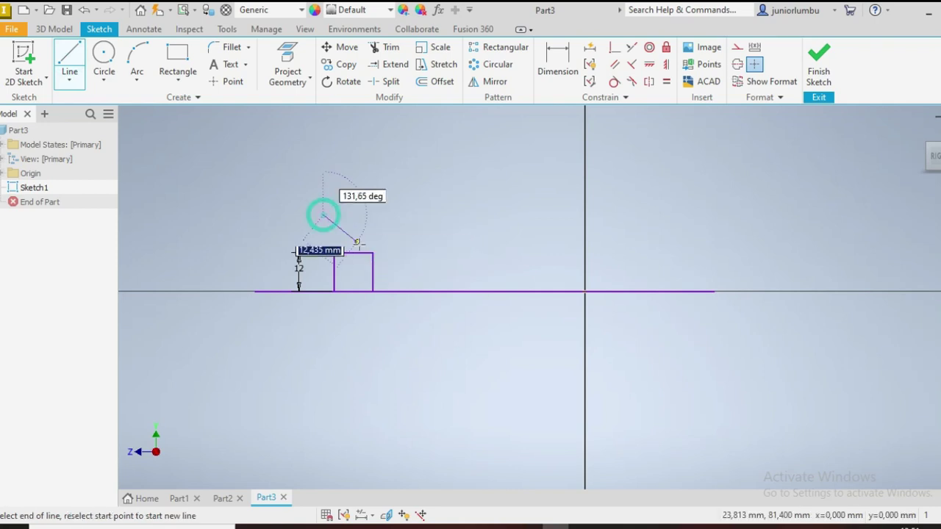
left_click(501, 291)
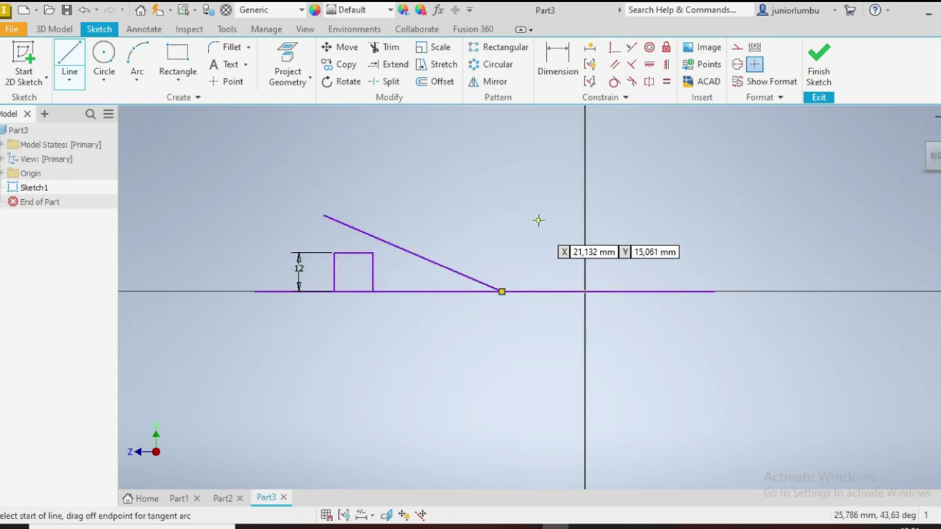
left_click(559, 159)
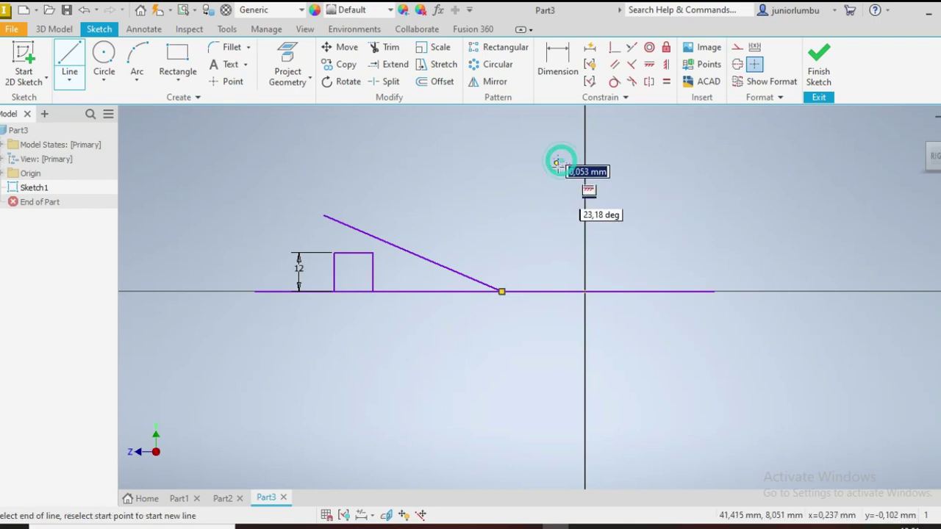
left_click(502, 292)
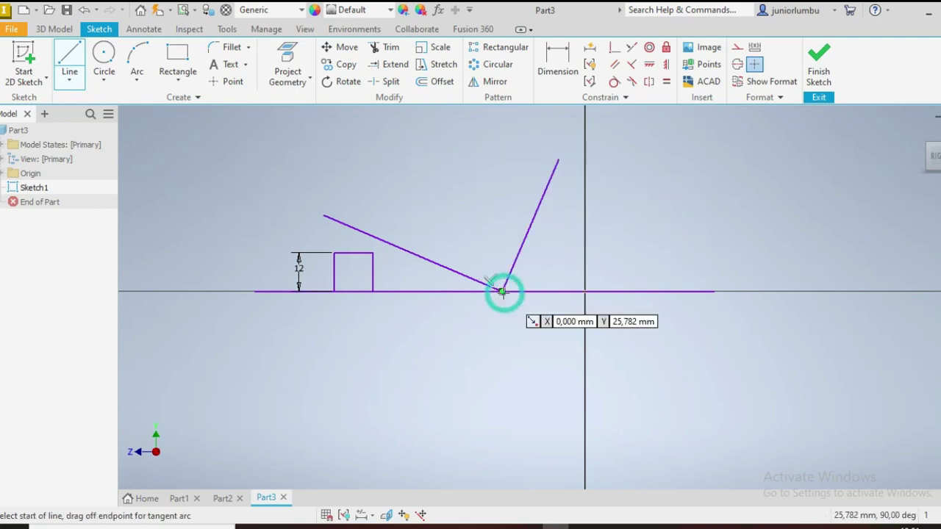
- Close the tilted rectangle with a left side parallel to the steep line and a top side ending on that line
left_click(323, 215)
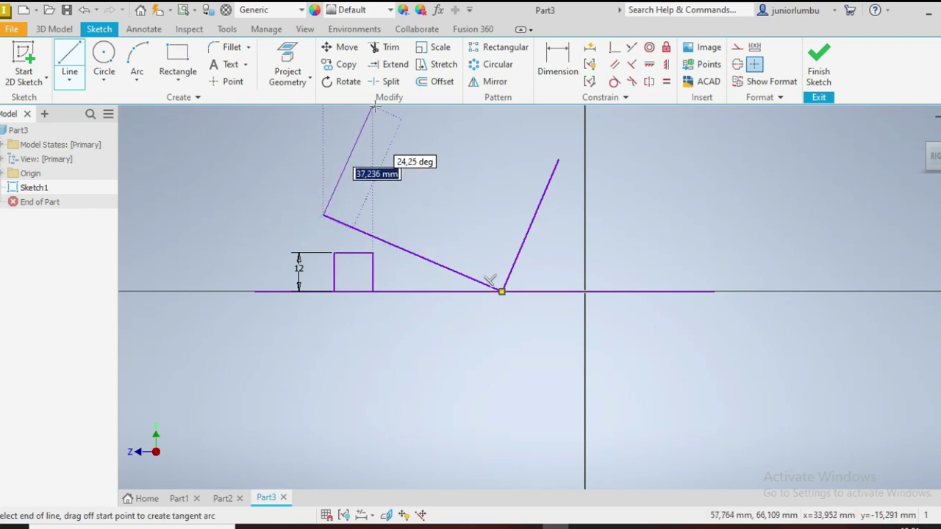
scroll(377, 121, "down", 2)
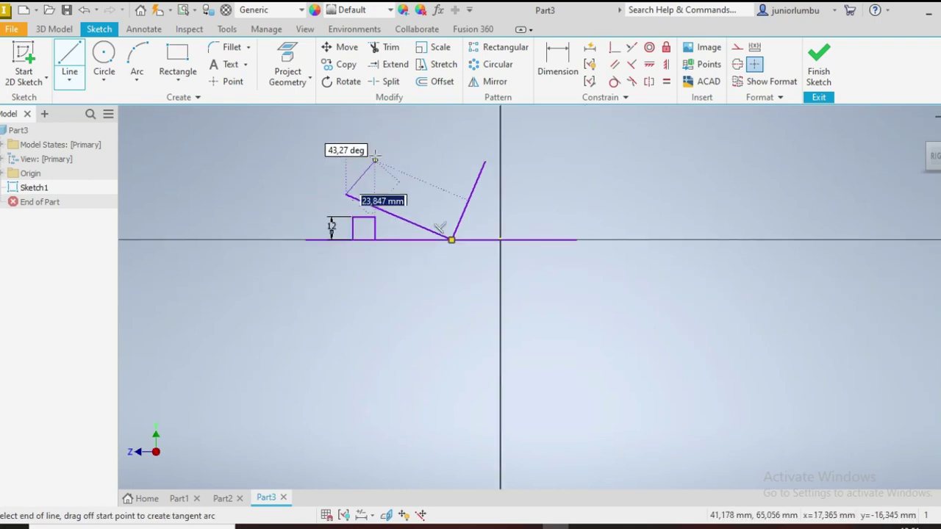
left_click(375, 122)
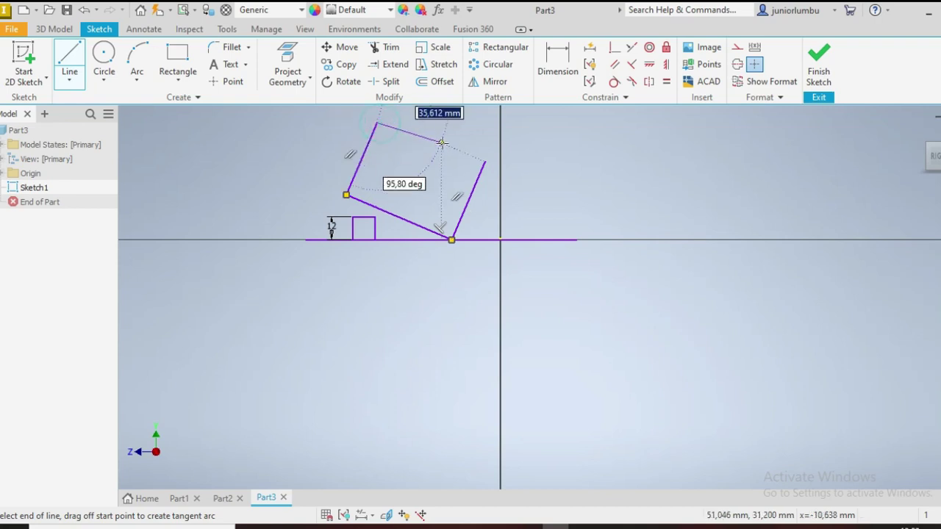
left_click(482, 165)
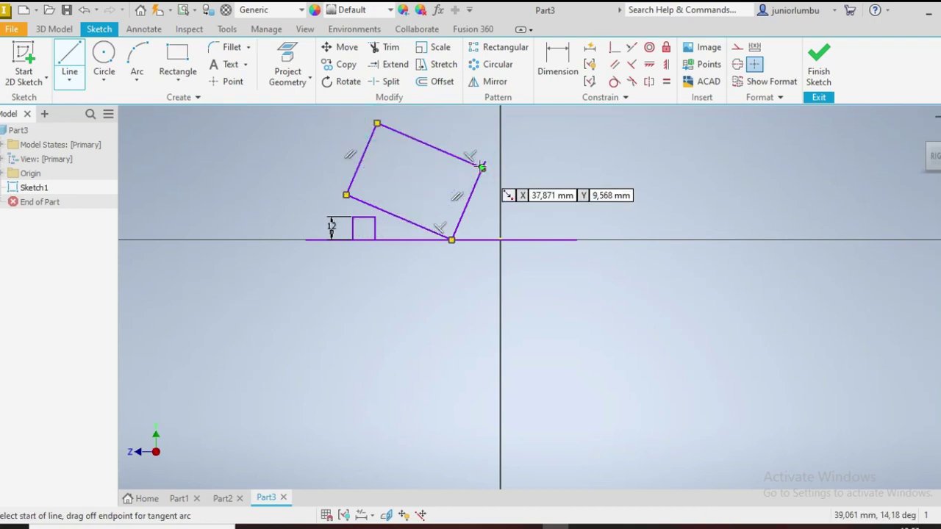
- Try to constrain the tilted rectangle's left and right sides parallel and its right and bottom sides perpendicular
left_click(612, 65)
left_click(362, 159)
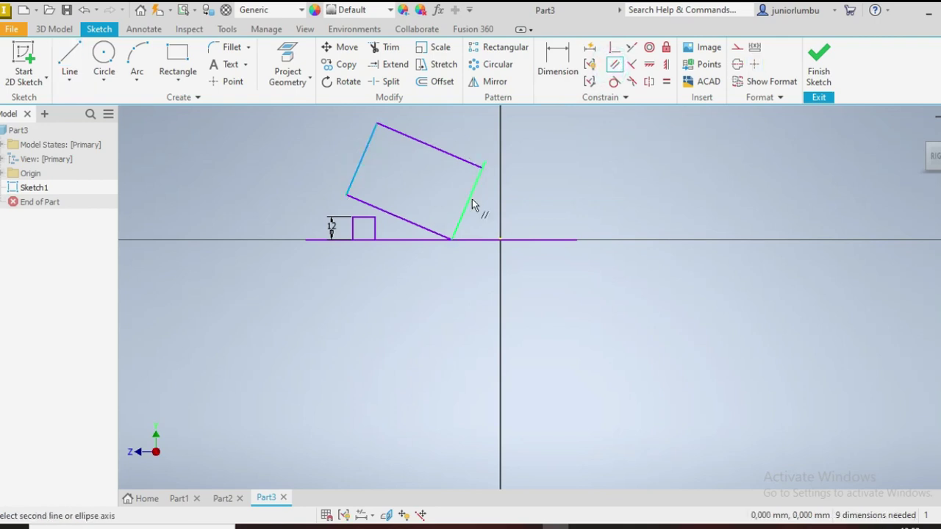
left_click(471, 203)
left_click(311, 136)
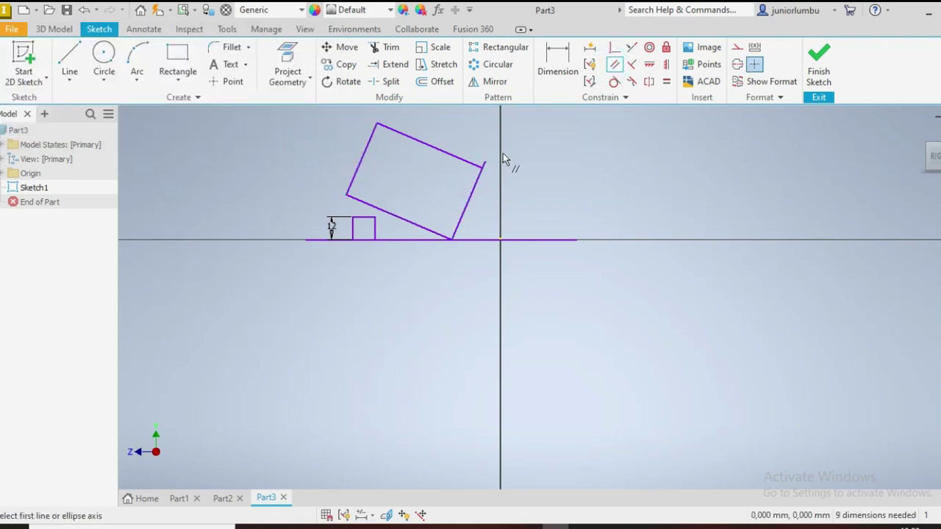
left_click(631, 65)
left_click(465, 208)
left_click(419, 225)
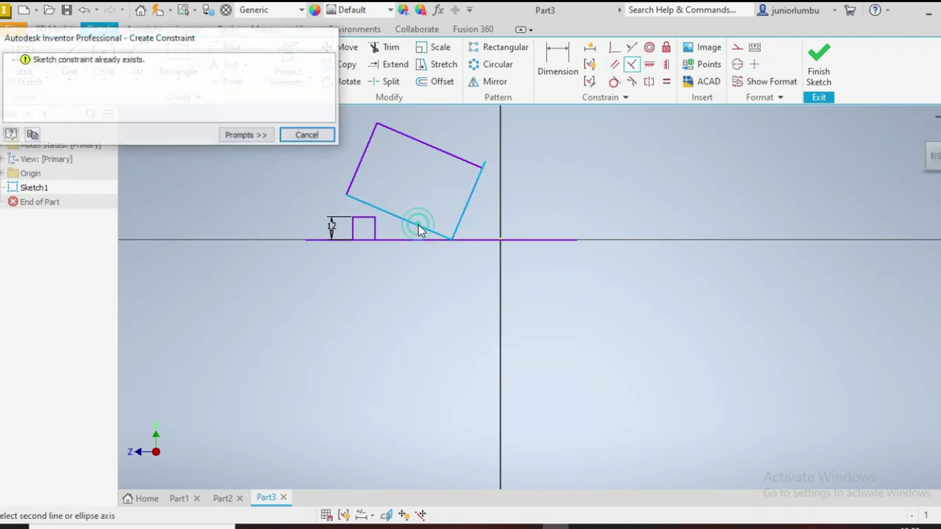
left_click(307, 136)
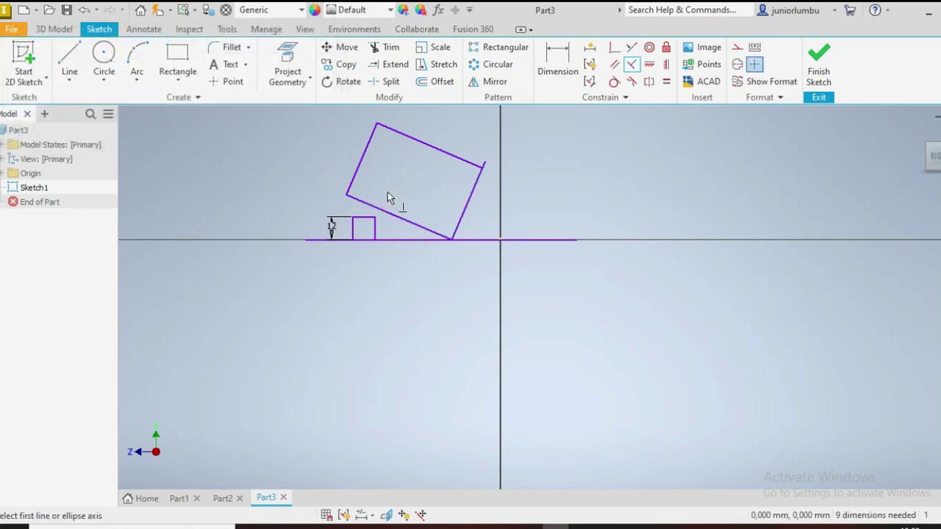
- Make the small square's upper-right corner coincident with the tilted rectangle's bottom side
scroll(378, 213, "up", 2)
scroll(404, 221, "down", 4)
scroll(432, 224, "up", 2)
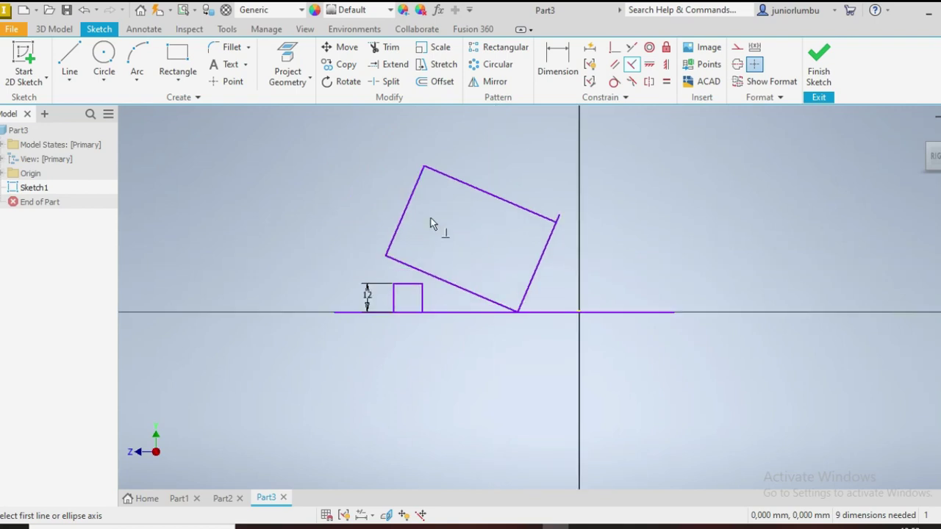
left_click(613, 48)
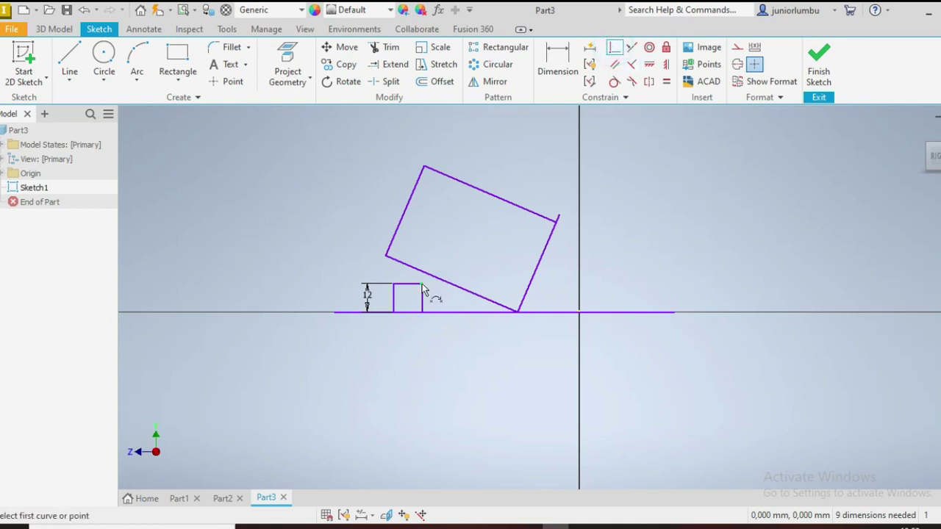
left_click(422, 272)
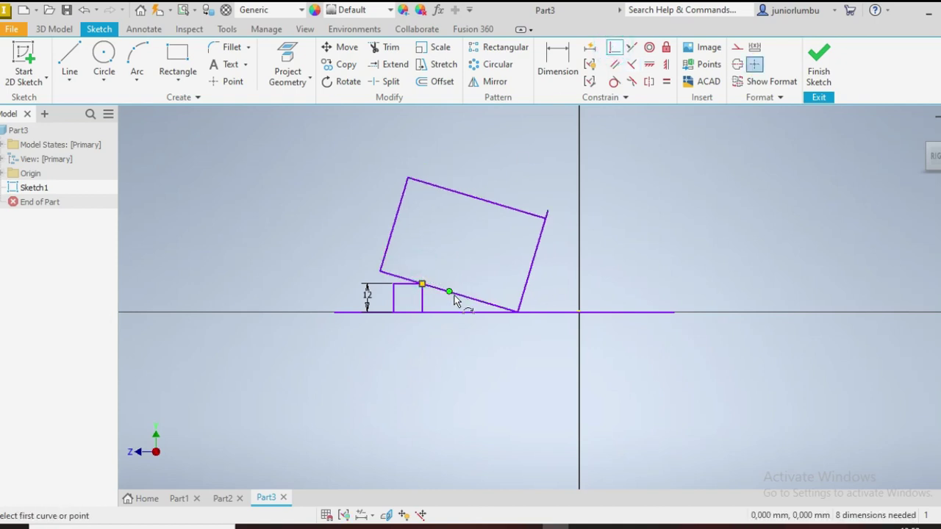
- Try to make the tilted rectangle's lowest corner coincident with the baseline
scroll(513, 321, "up", 4)
left_click(533, 307)
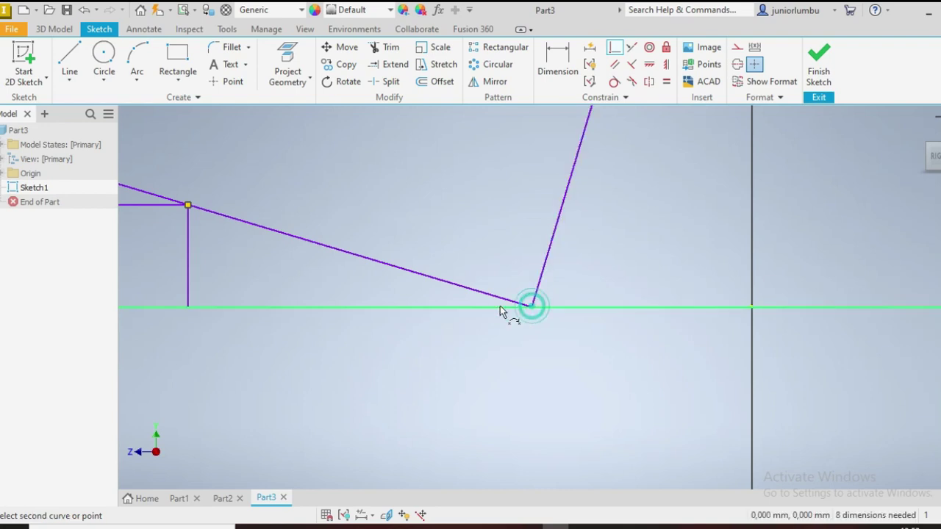
left_click(491, 308)
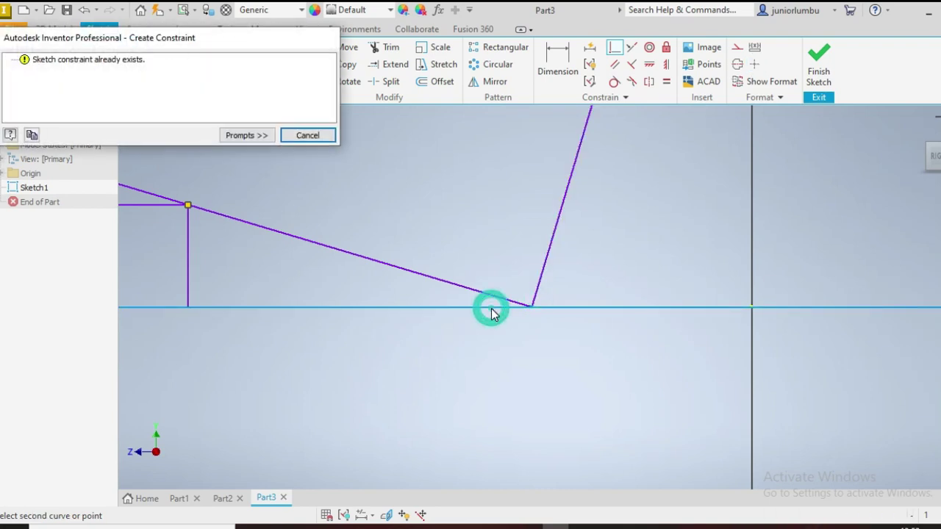
left_click(307, 135)
- Trim the short line end that extends past the tilted rectangle's upper-right corner
scroll(556, 312, "down", 5)
scroll(570, 286, "up", 2)
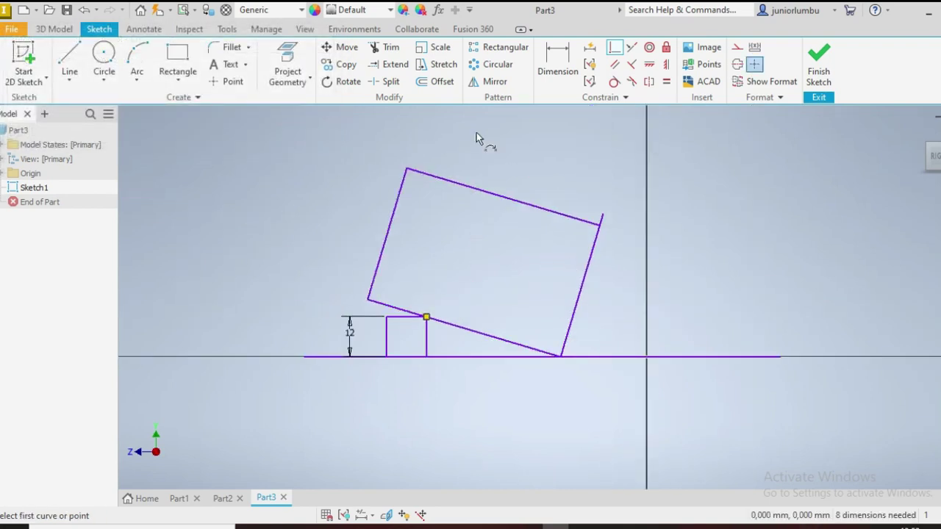
left_click(388, 47)
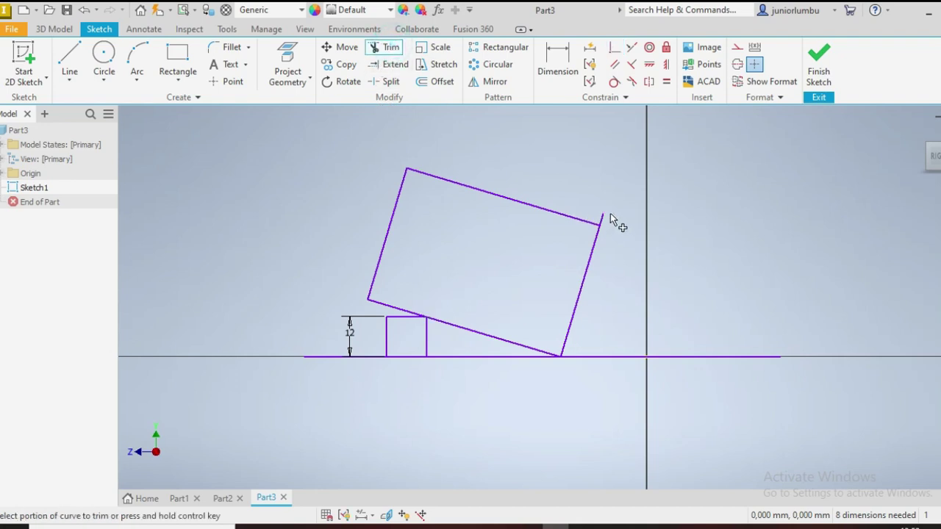
left_click(599, 224)
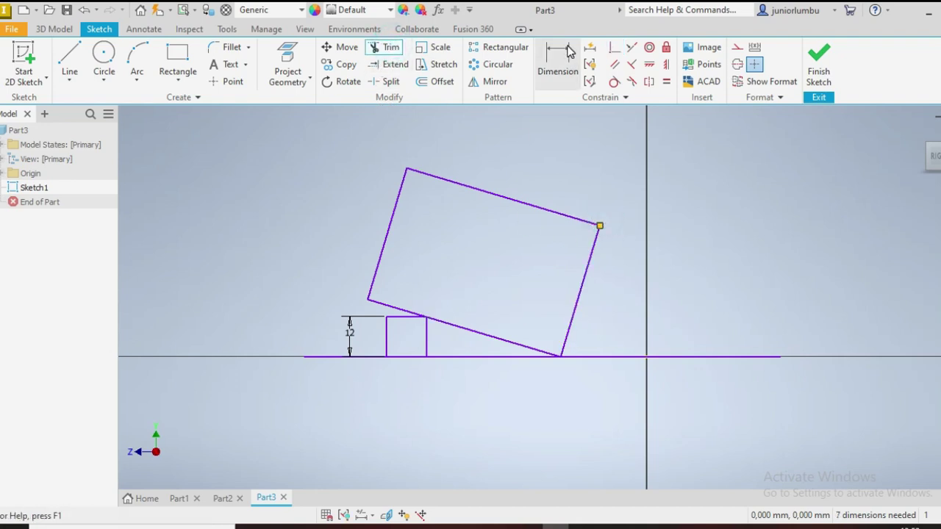
- Apply an Equal constraint to the tilted rectangle's left and top sides to make it a square
left_click(666, 80)
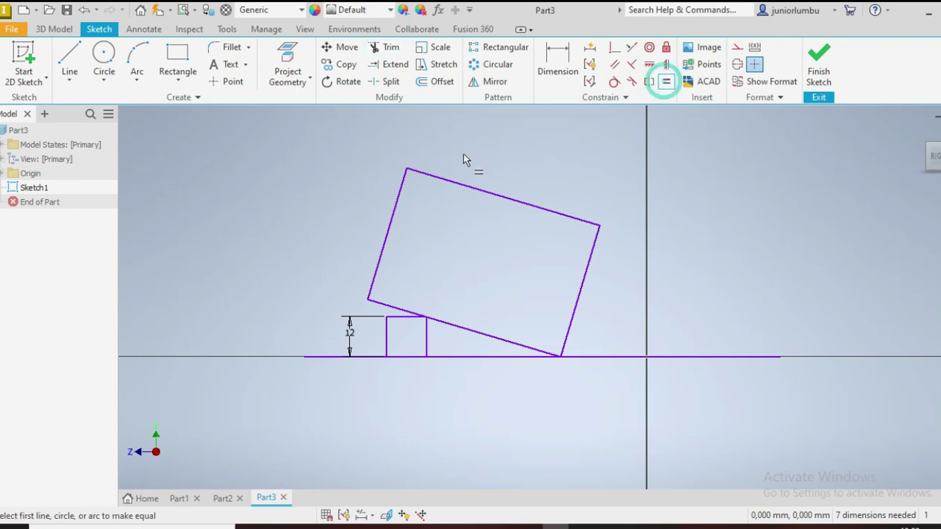
left_click(392, 227)
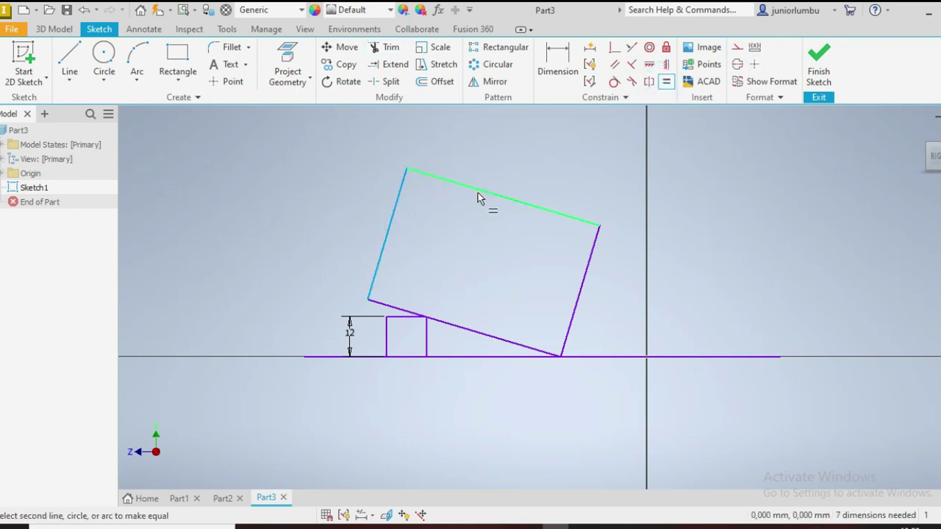
left_click(499, 194)
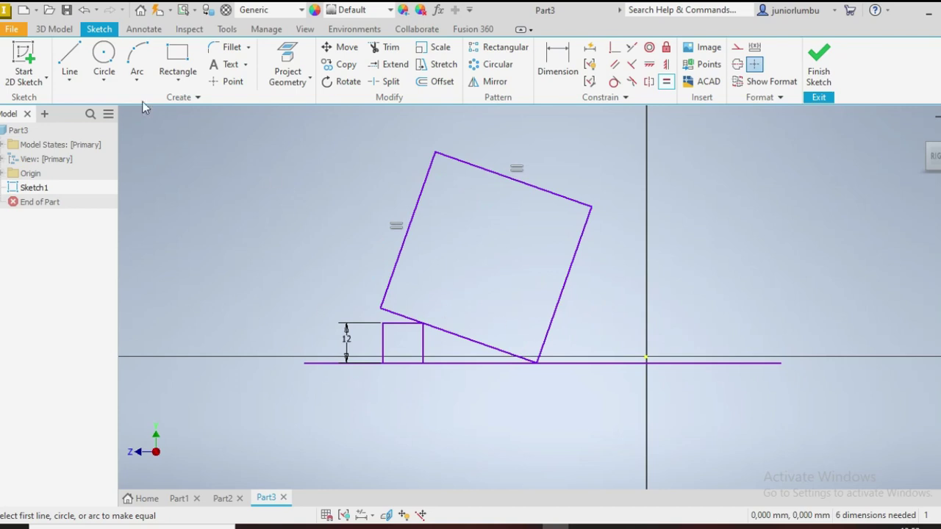
- Dimension the height of the tilted square's right corner above the baseline and set it to 42 mm
left_click(555, 55)
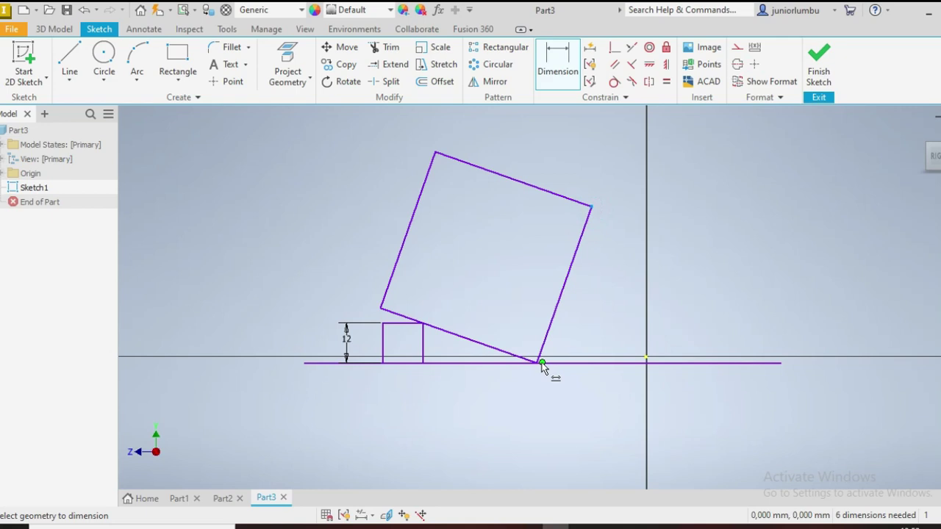
left_click(573, 355)
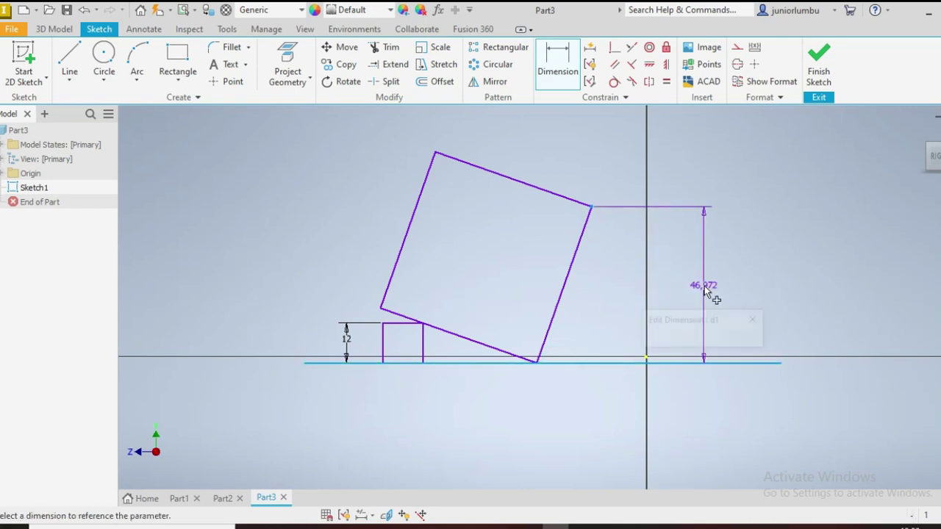
left_click(703, 288)
type("4")
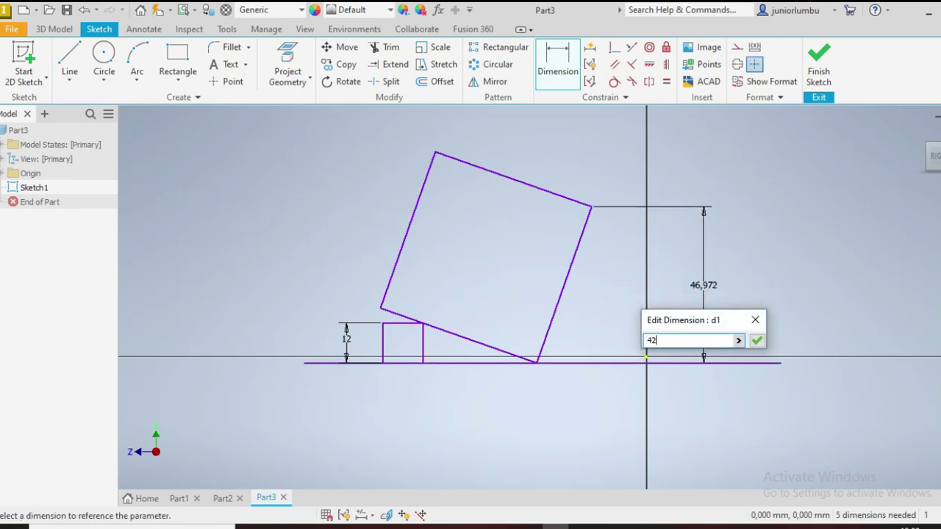
type("2")
key("Return")
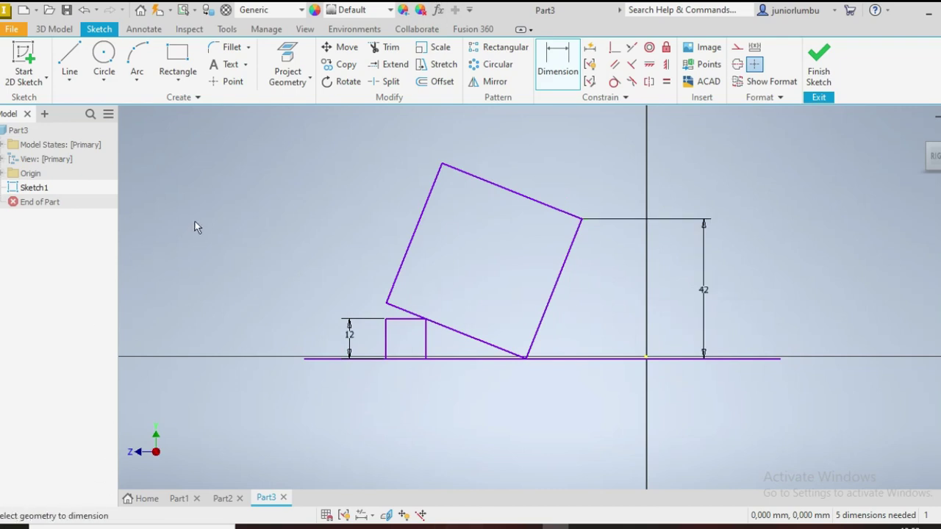
- Draw three stacked rectangles from the baseline up to the tilted square's right corner, each upper-left corner on its right side, the lowest about 19 mm high
left_click(177, 77)
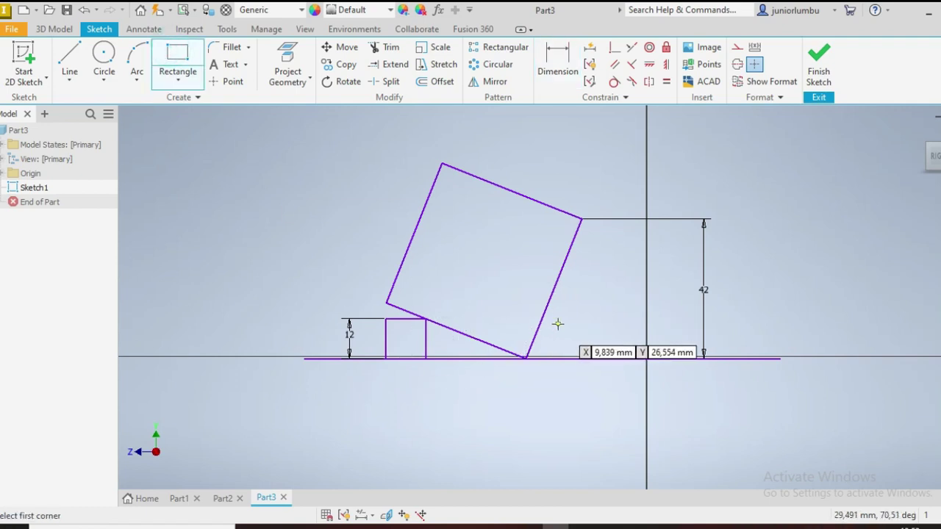
left_click(551, 297)
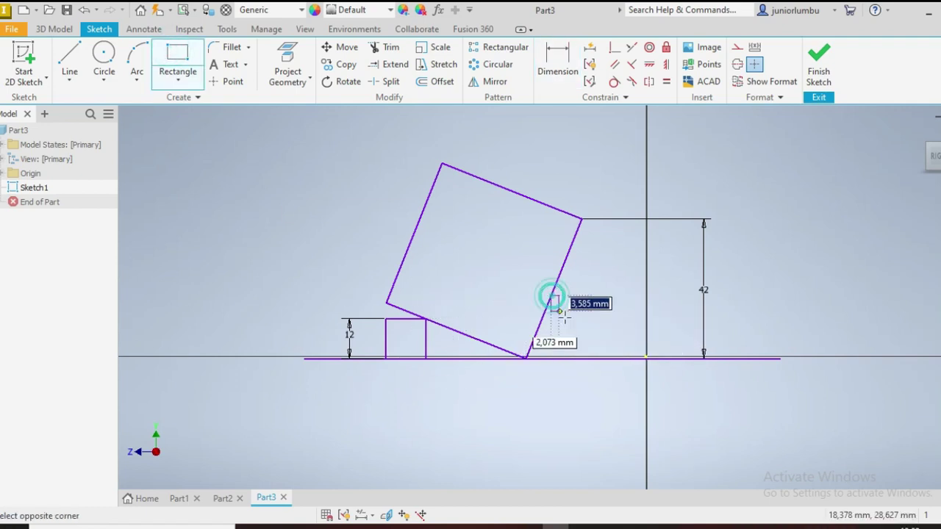
left_click(634, 359)
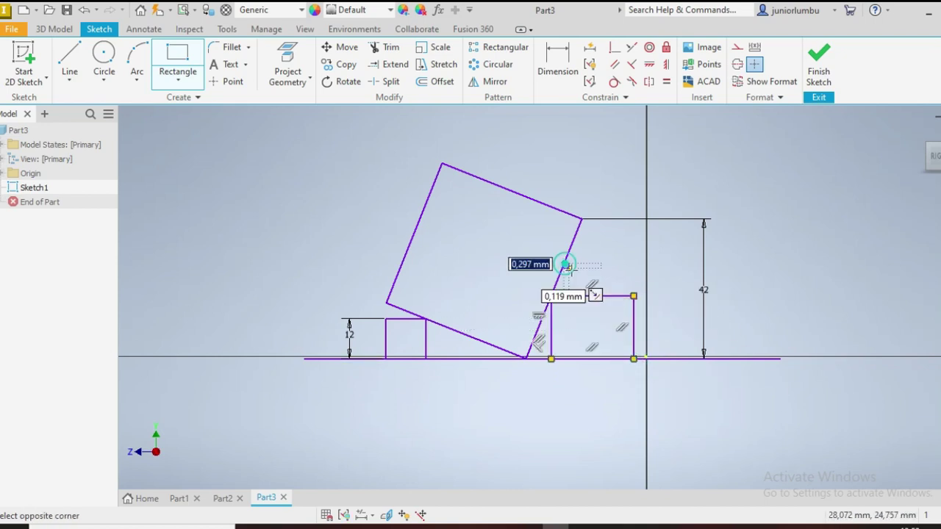
left_click(612, 297)
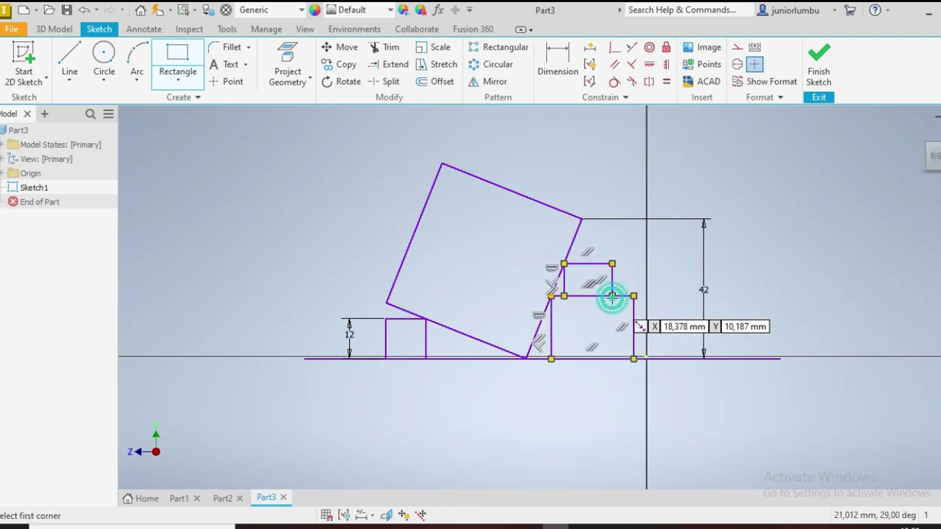
left_click(581, 219)
left_click(602, 263)
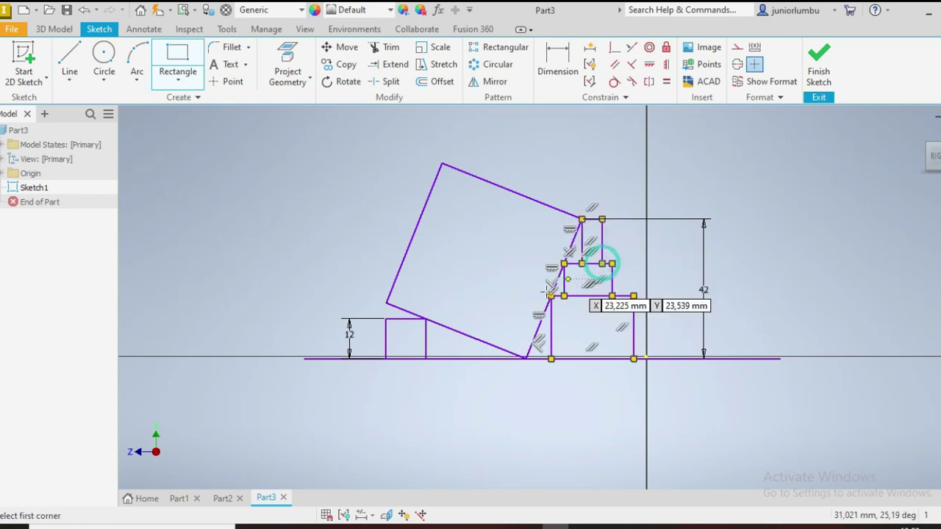
- Dimension the height of the lowest stacked rectangle and set it to 27 mm
left_click(556, 67)
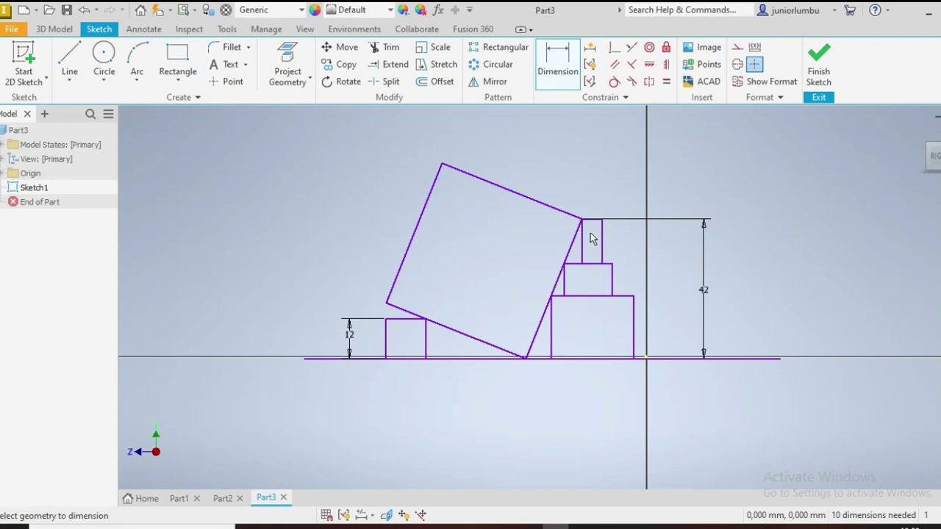
left_click(634, 314)
left_click(666, 308)
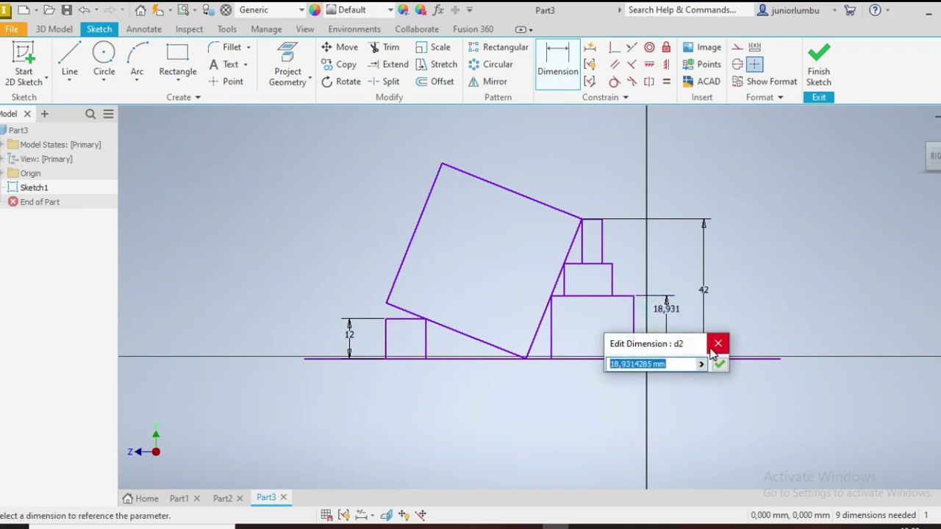
type("27")
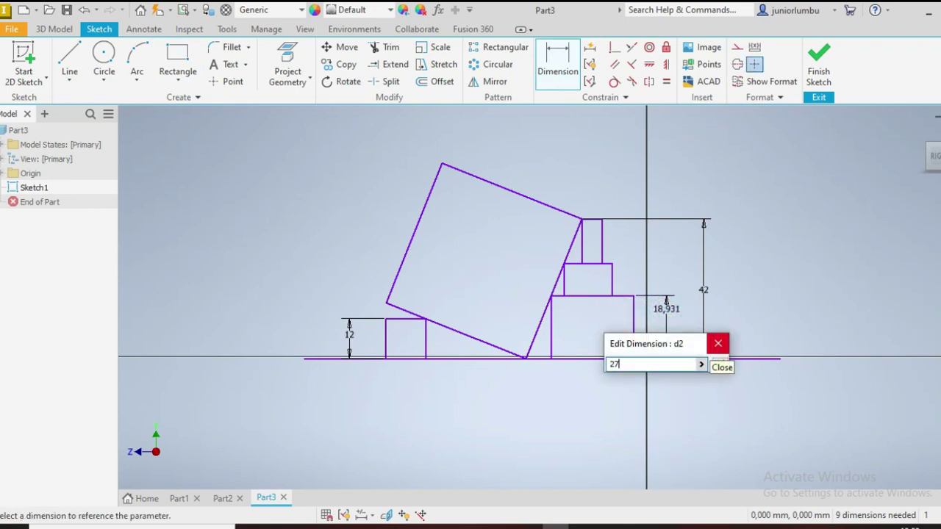
key("Return")
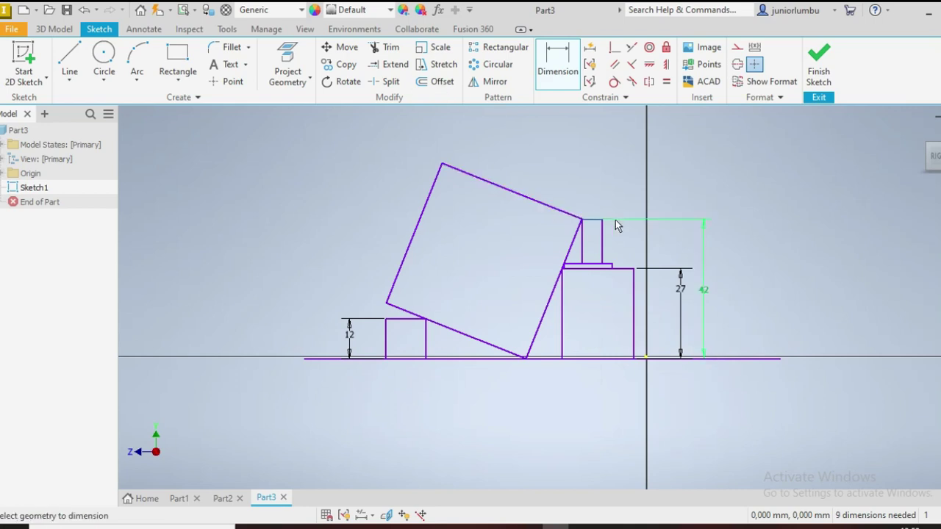
- Dimension the height of the middle stacked rectangle and set it to 12 mm
scroll(616, 225, "up", 3)
left_click(603, 301)
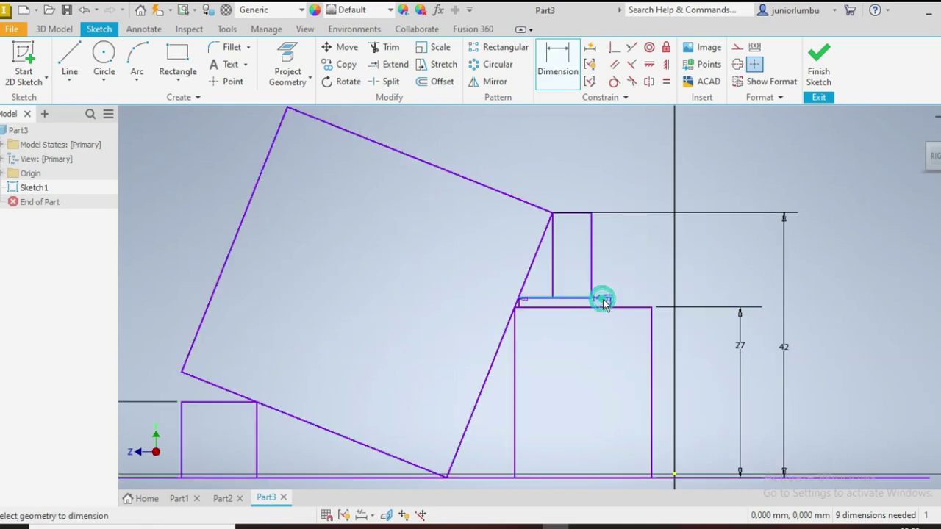
left_click(602, 307)
left_click(721, 279)
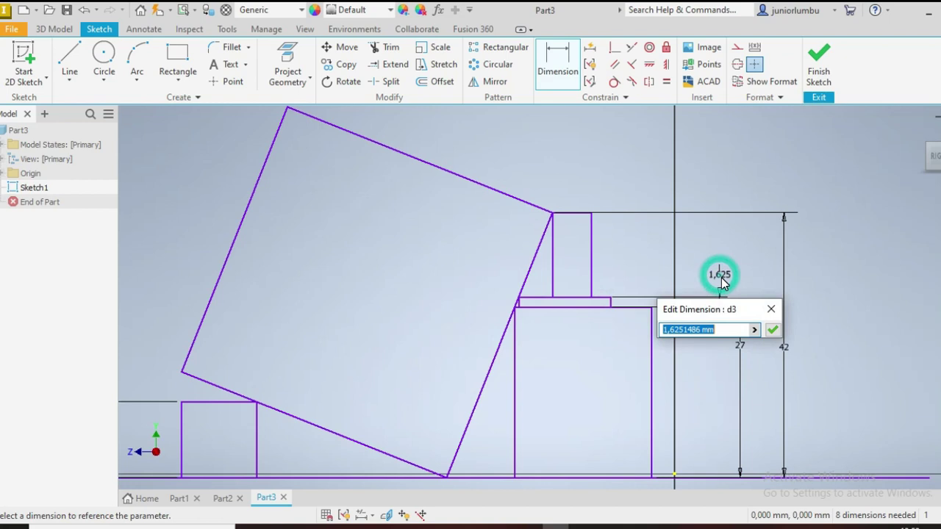
type("12")
key("Return")
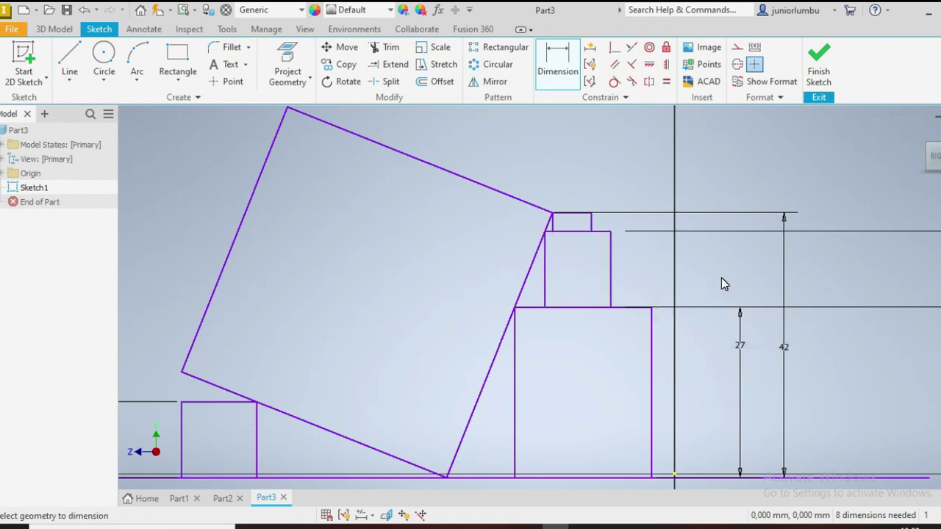
- Apply Equal constraints between the top and right sides of each of the three stacked rectangles to make them squares
scroll(727, 220, "down", 3)
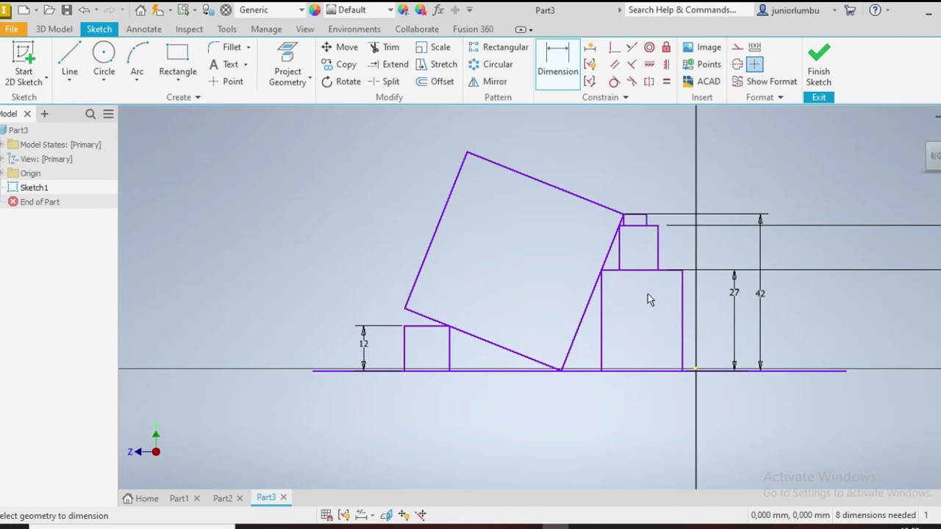
left_click(665, 82)
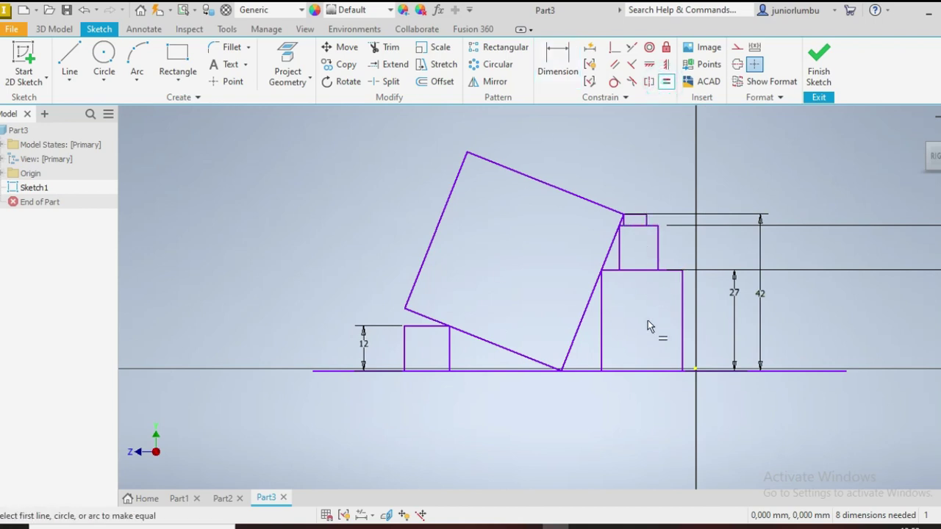
left_click(674, 272)
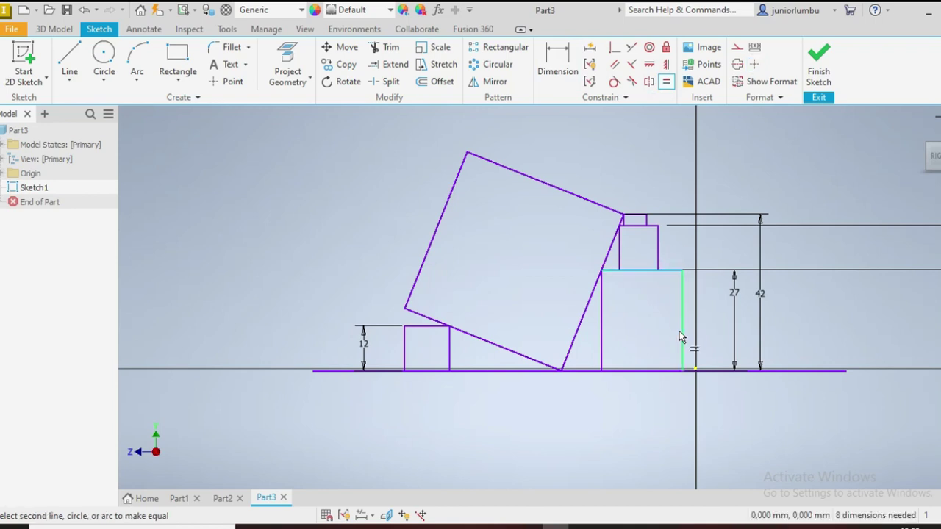
left_click(680, 332)
left_click(654, 228)
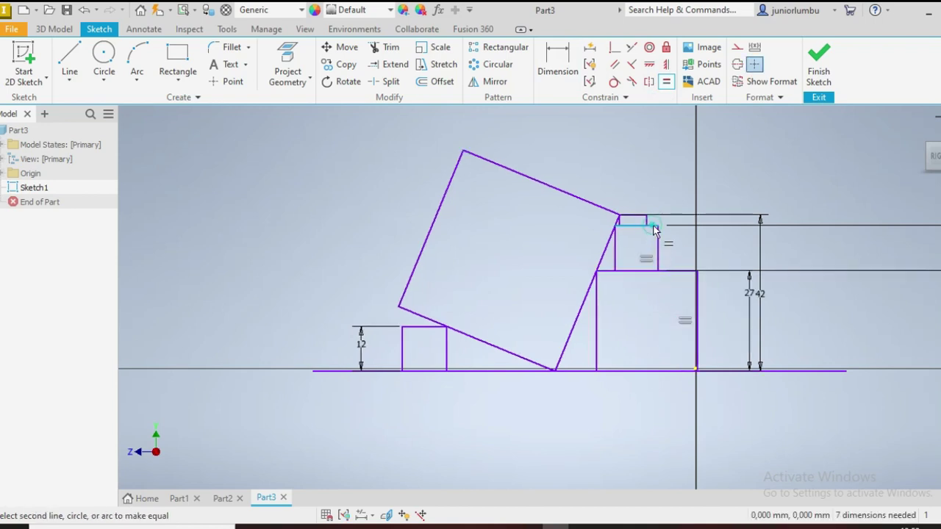
left_click(657, 242)
left_click(628, 217)
left_click(647, 222)
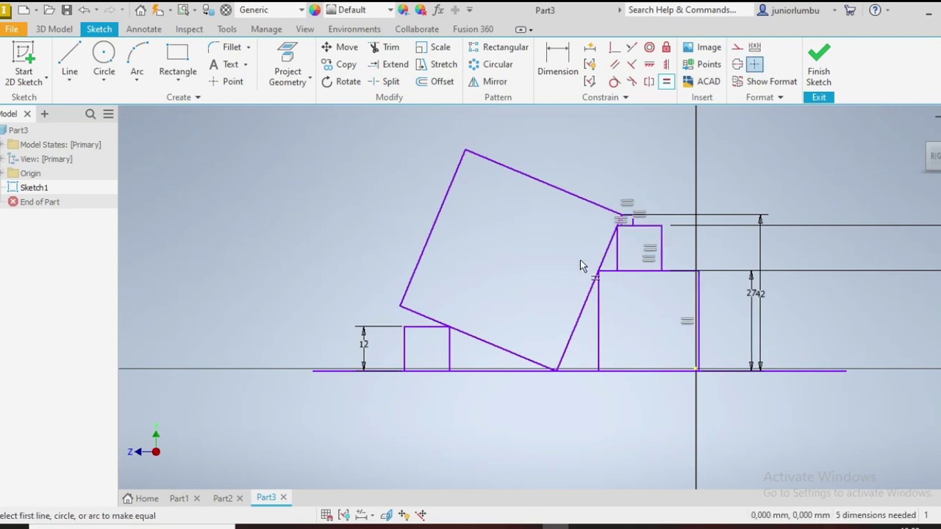
scroll(698, 250, "up", 3)
scroll(659, 233, "down", 4)
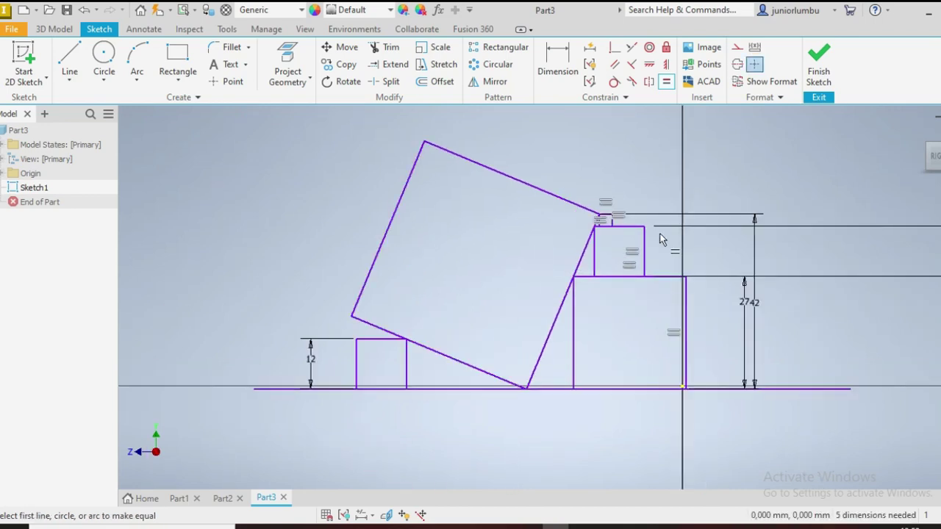
scroll(715, 257, "up", 2)
key("Escape")
scroll(617, 227, "down", 3)
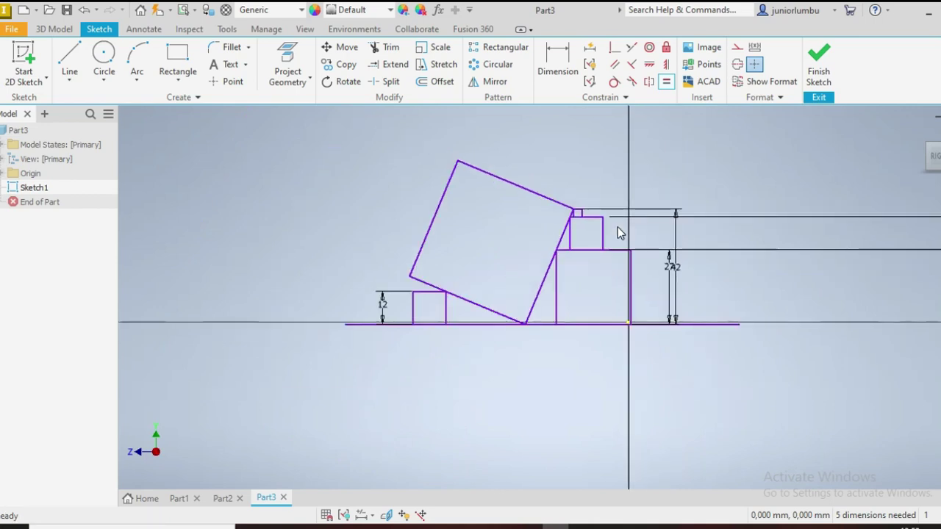
scroll(614, 226, "up", 1)
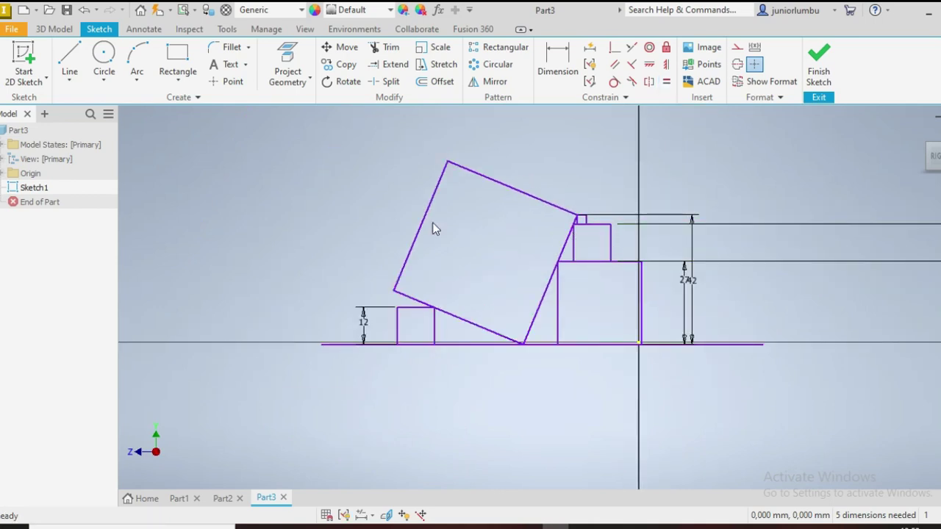
scroll(400, 217, "up", 3)
scroll(518, 411, "down", 5)
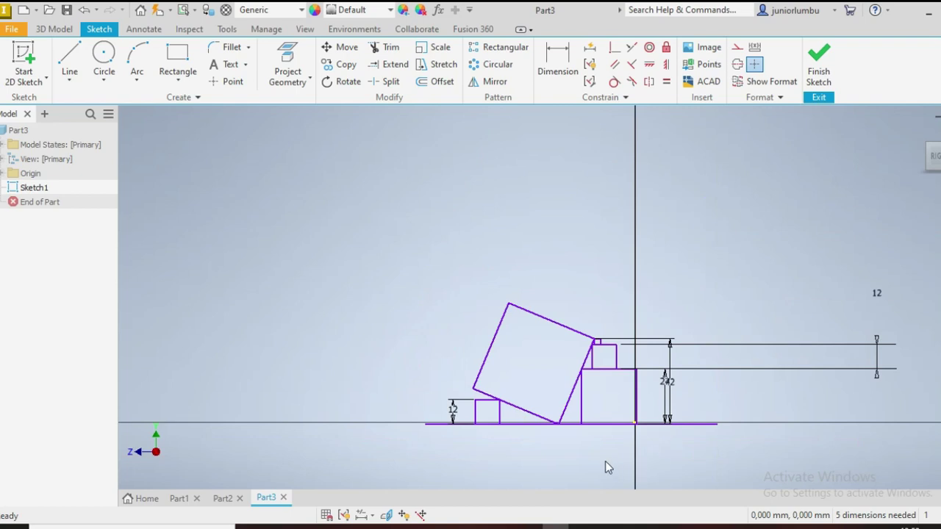
scroll(610, 460, "up", 3)
- Set up an extrusion in Part3 of the 12 mm square under the tilted square and the tilted square itself, with a distance of 1 mm
left_click(54, 29)
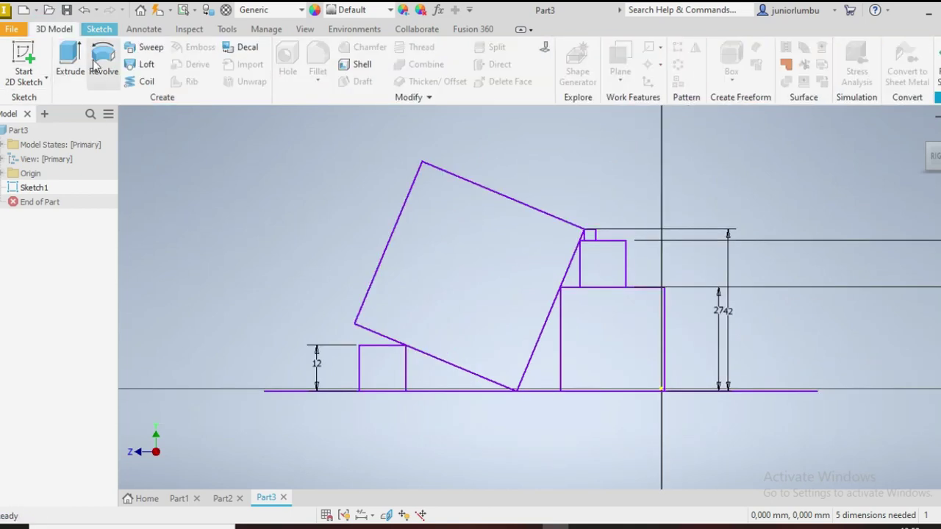
left_click(70, 60)
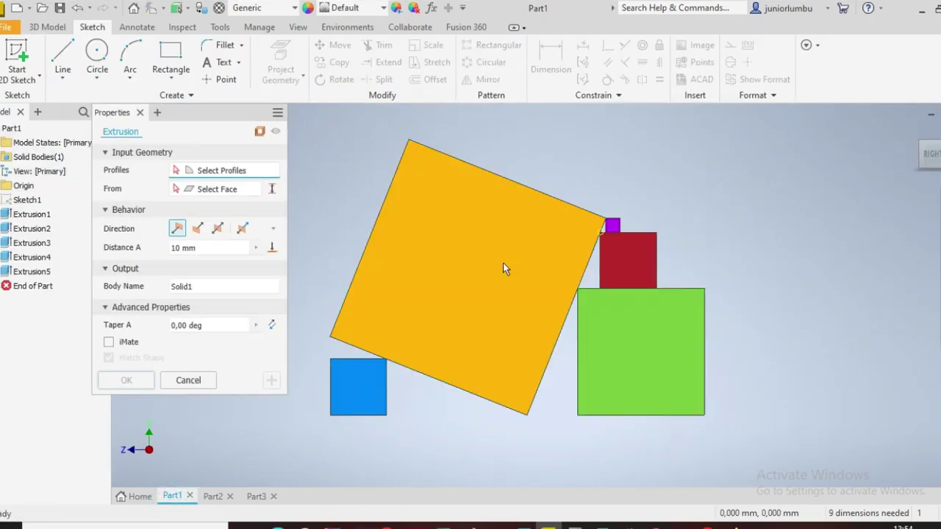
left_click(257, 496)
scroll(455, 246, "up", 5)
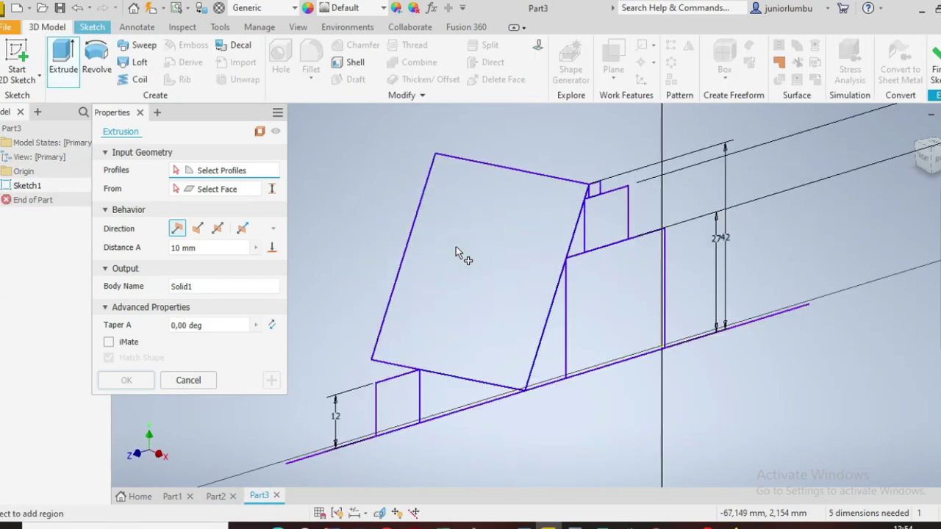
left_click(407, 404)
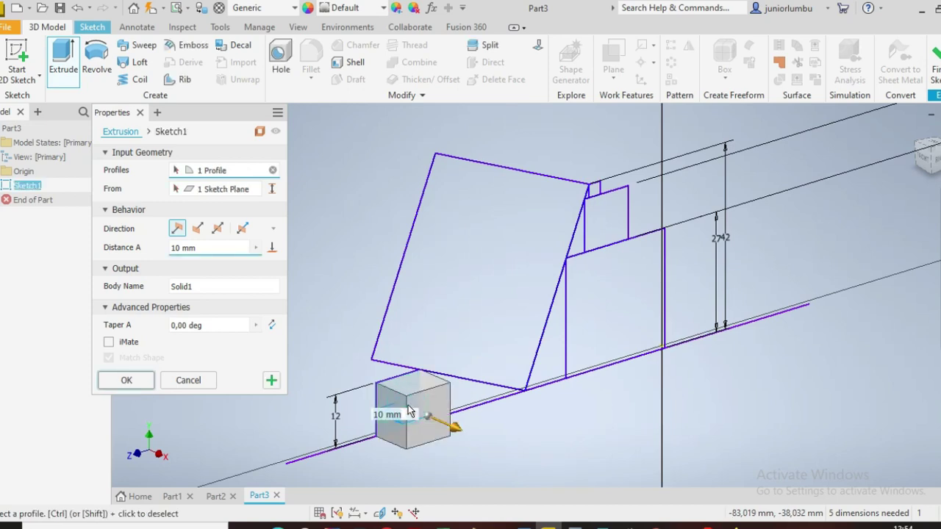
left_click(455, 312)
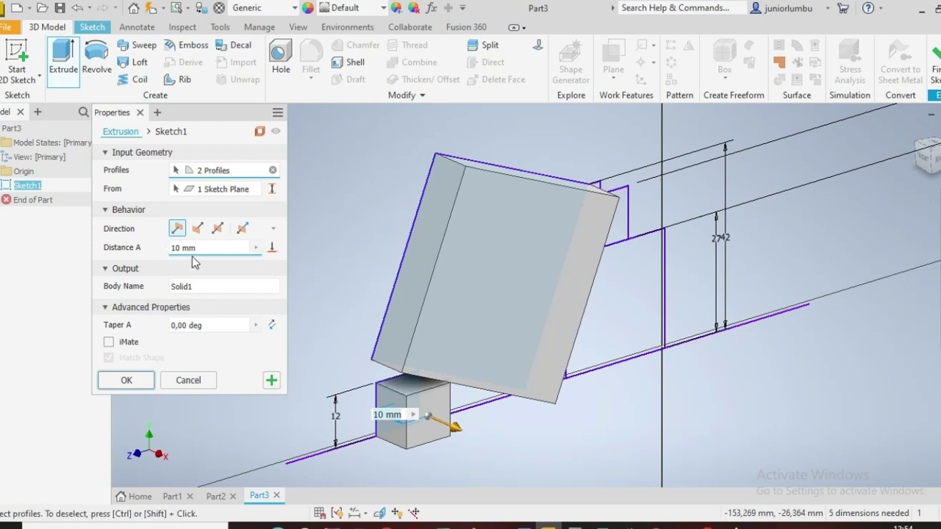
left_click_drag(202, 249, 148, 246)
type("1")
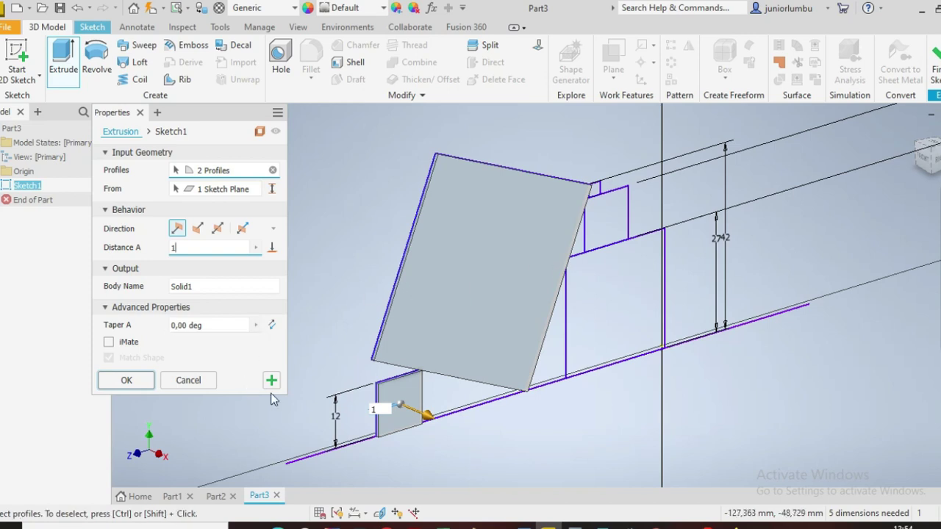
- Add the tiny topmost square and the 27 mm square to the extrusion profiles and apply it, ready for another extrusion
scroll(598, 187, "up", 3)
left_click(597, 188)
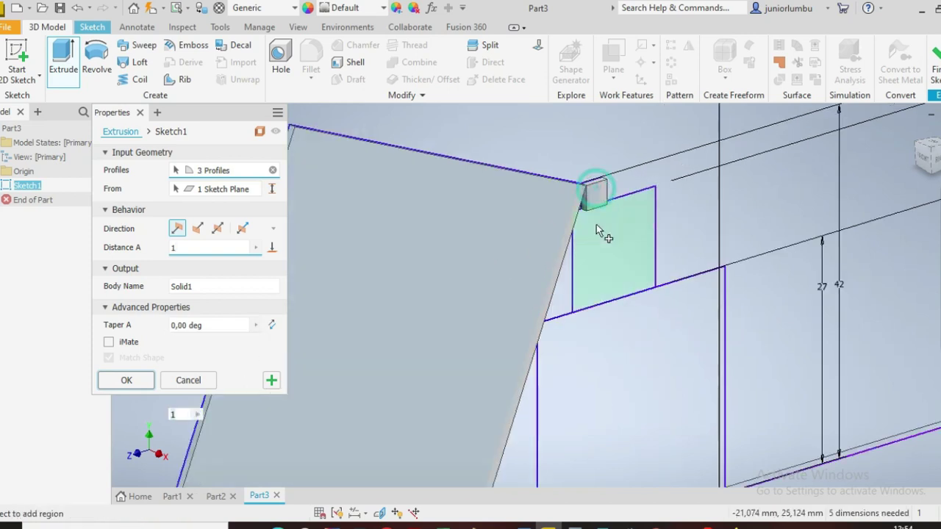
scroll(601, 229, "down", 2)
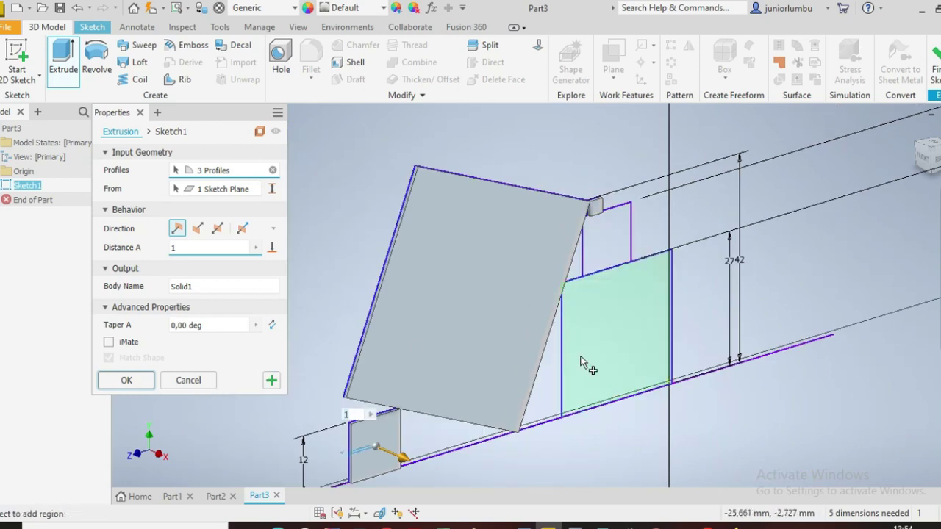
left_click(625, 345)
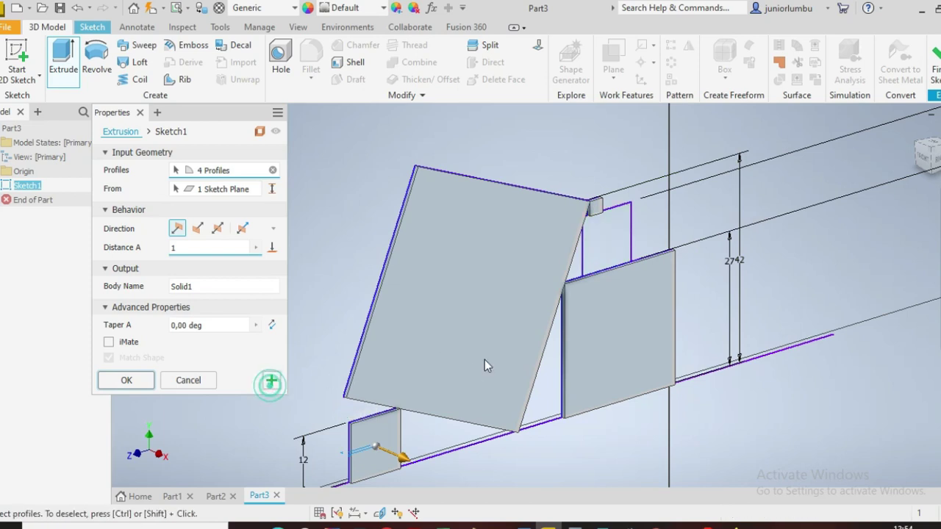
- Extrude the middle stacked square 1 mm in the flipped direction, joined to the existing body
left_click(197, 228)
left_click(604, 248)
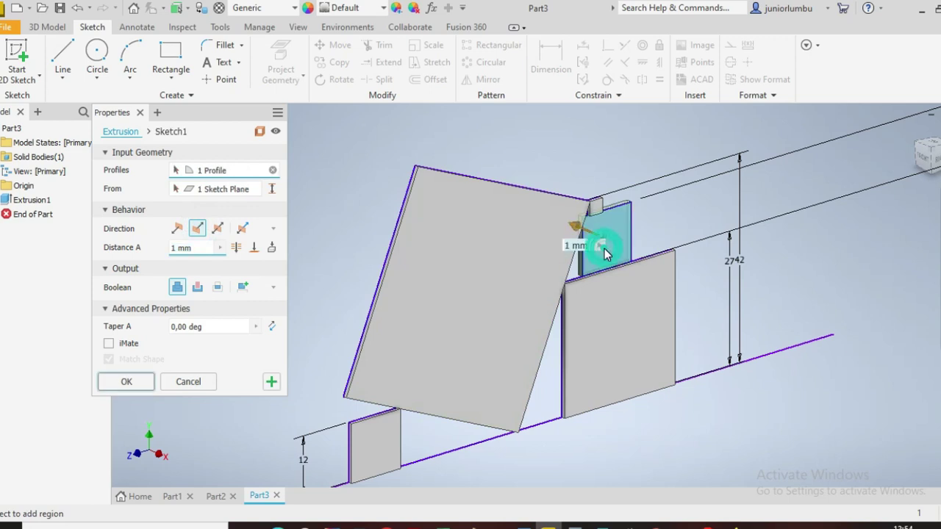
left_click(924, 156)
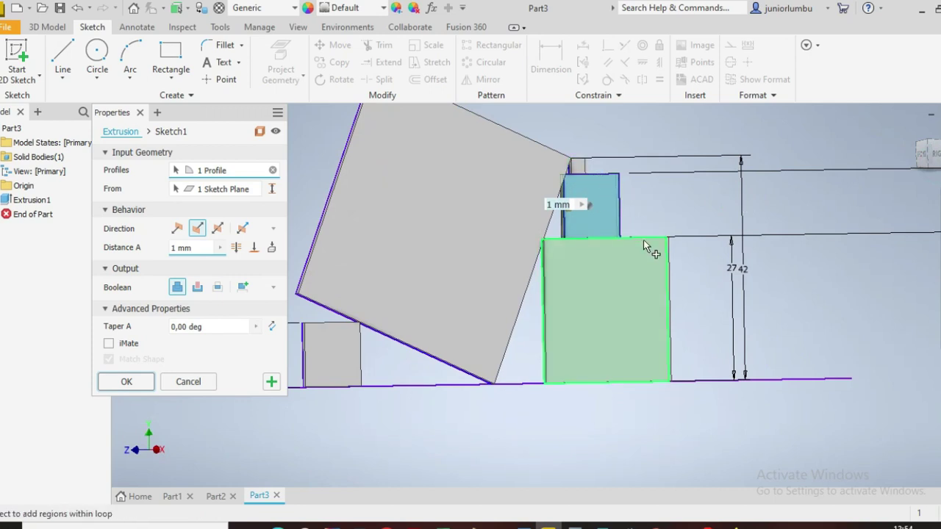
left_click(127, 381)
scroll(444, 313, "down", 5)
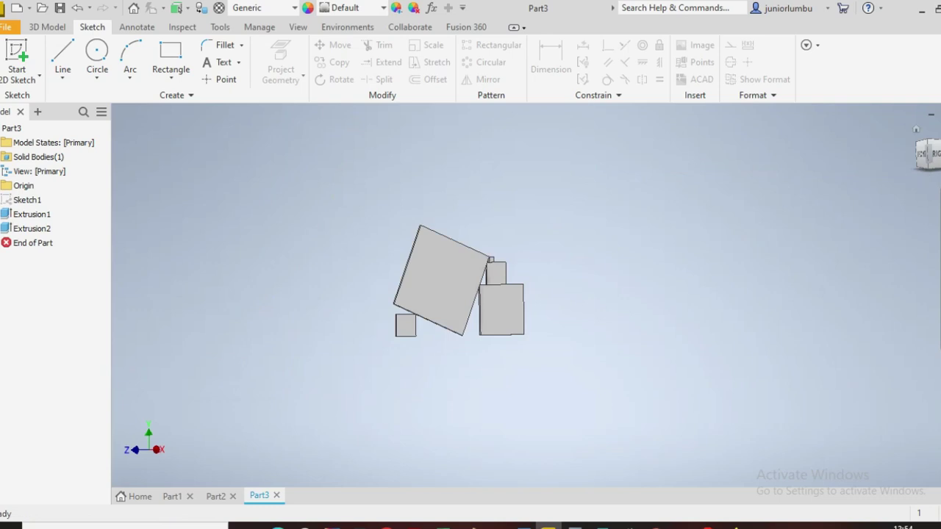
scroll(513, 330, "up", 4)
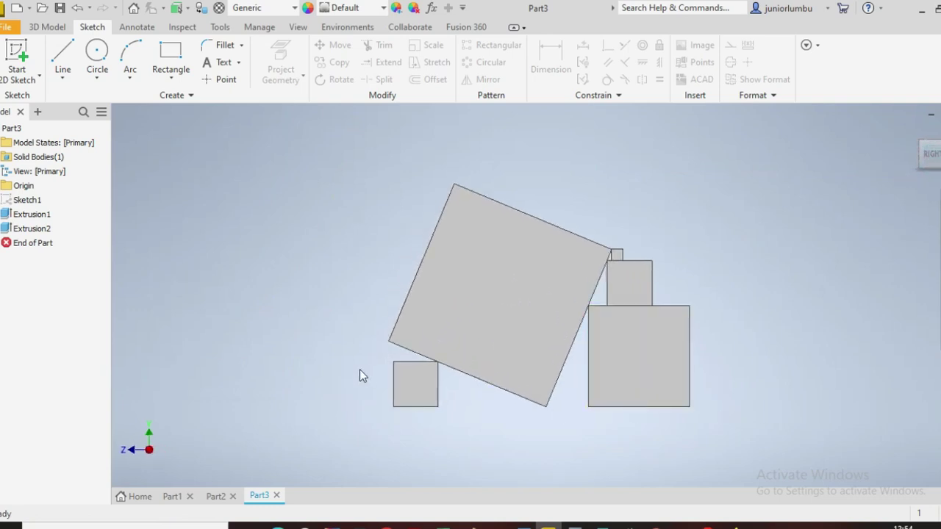
- Adjust the appearance of the large tilted square's face to orange, RGB 255, 136, 0, and apply it
left_click(42, 29)
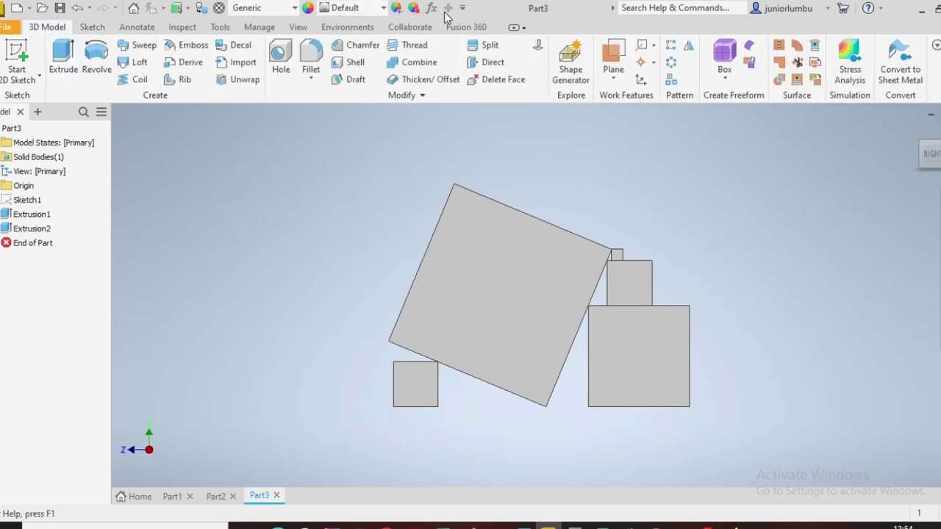
left_click(396, 8)
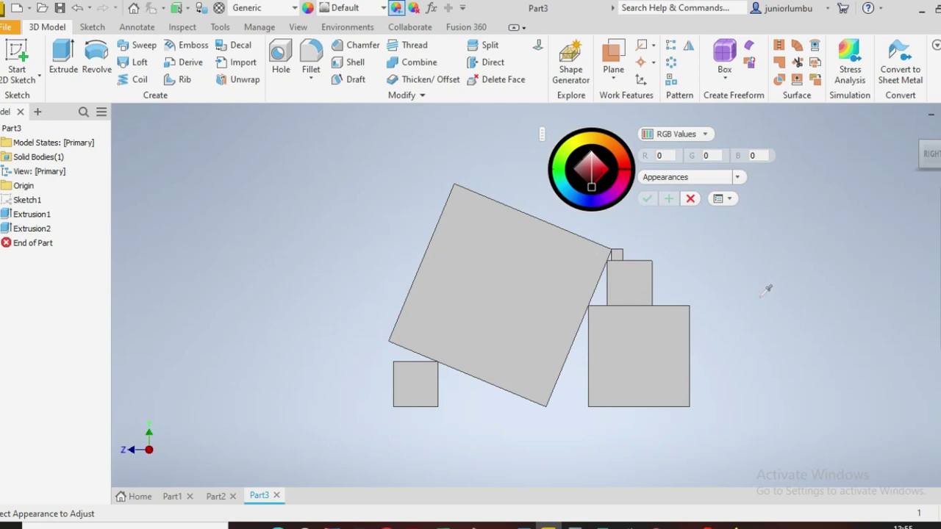
left_click(519, 249)
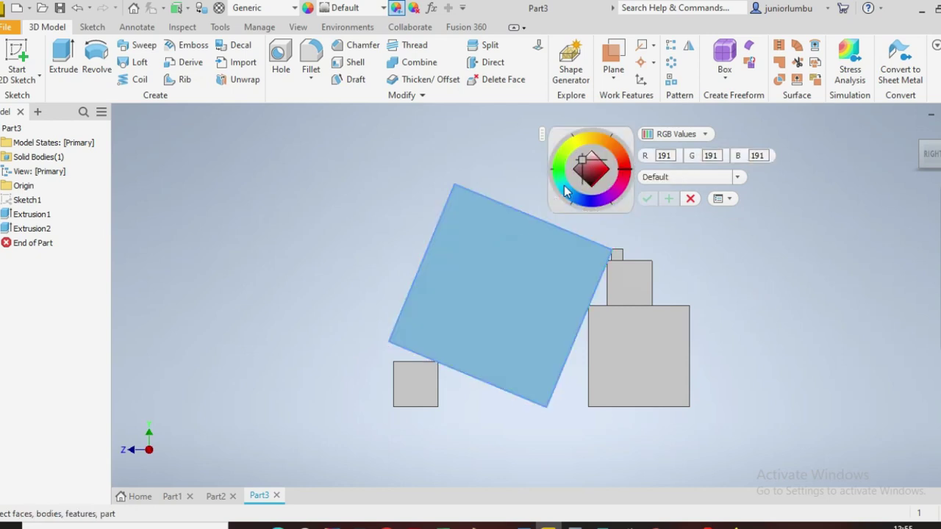
left_click(599, 145)
left_click_drag(592, 142, 608, 146)
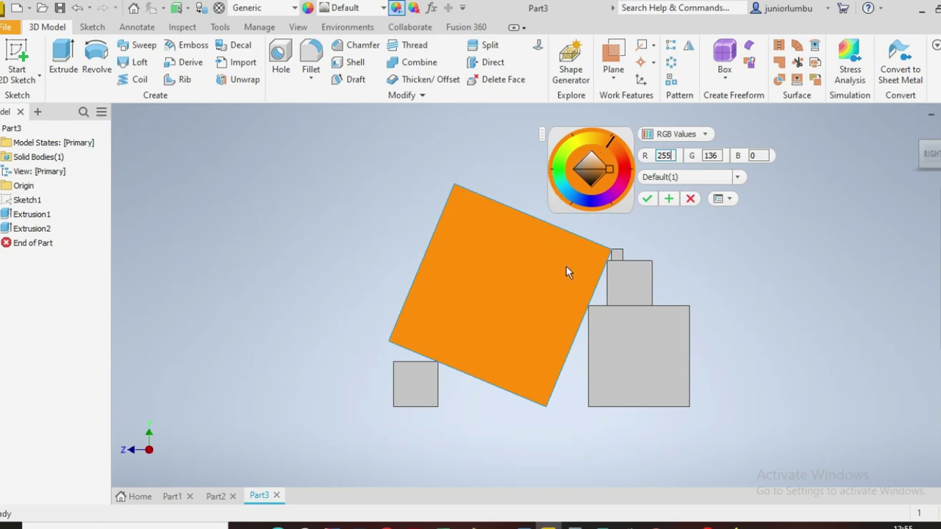
left_click(669, 201)
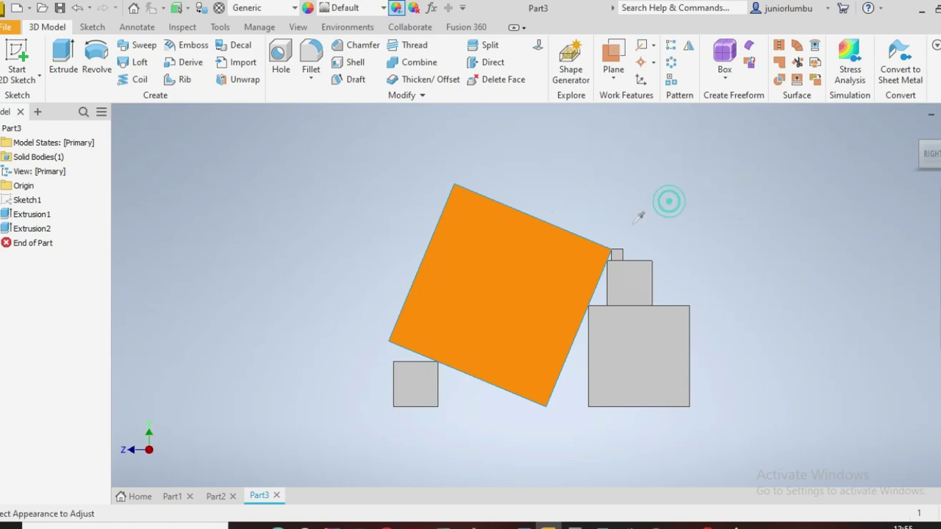
- Colour the small square under the tilted one green (RGB 13, 255, 0) and the 27 mm square red (RGB 216, 59, 59)
left_click(421, 376)
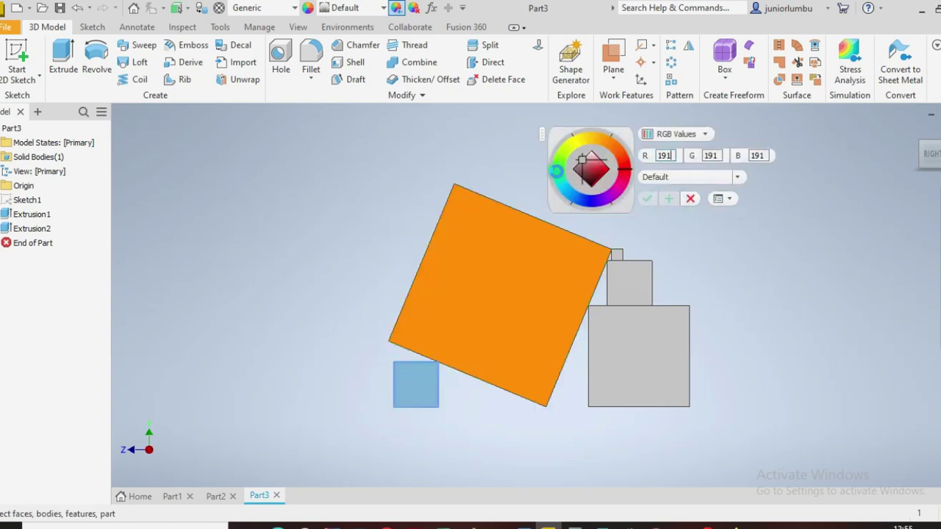
left_click(556, 171)
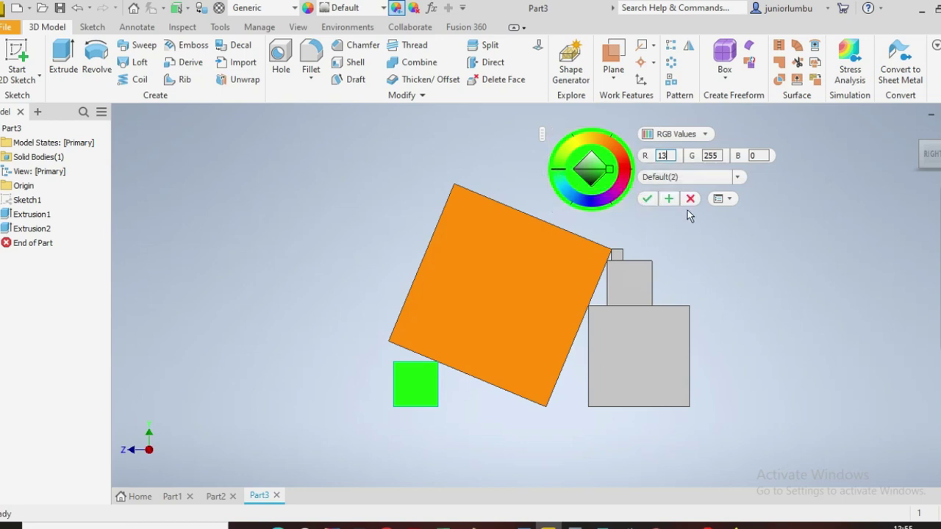
left_click(670, 199)
left_click(668, 346)
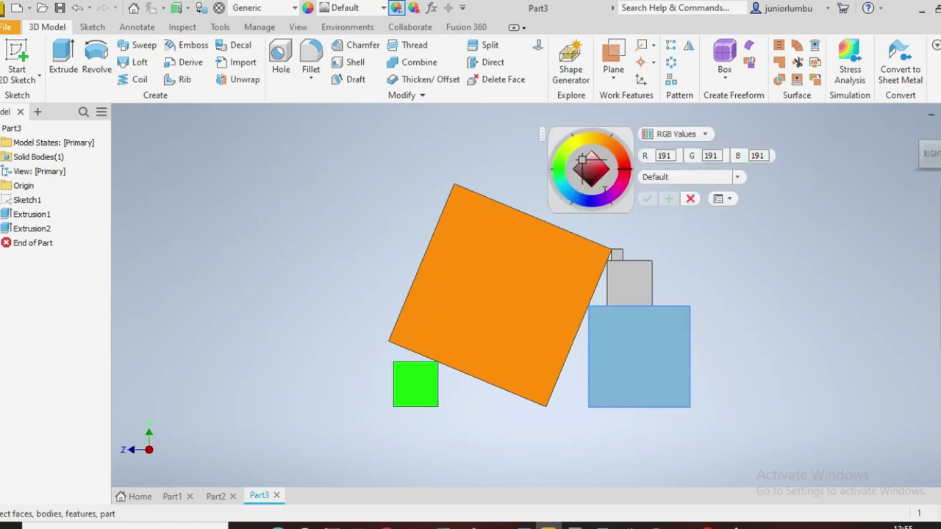
left_click(590, 164)
left_click(599, 171)
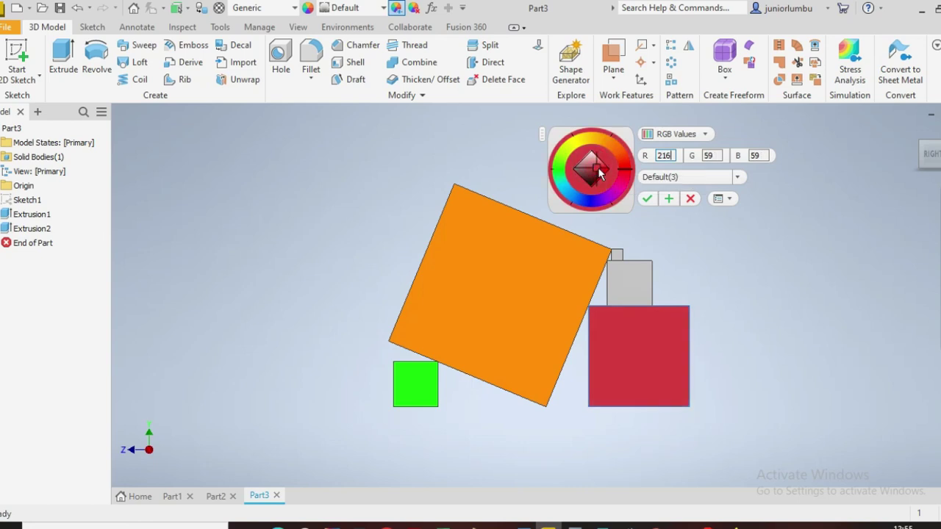
left_click(669, 199)
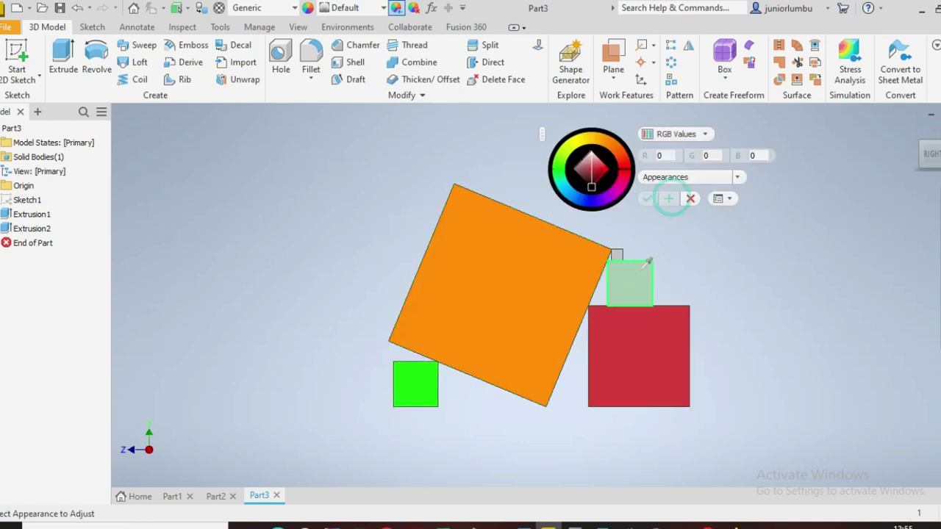
- Colour the middle stacked square purple (RGB 166, 0, 255) and the tiny topmost square blue (RGB 0, 60, 255), finishing the appearance adjustment
left_click(629, 283)
left_click(595, 209)
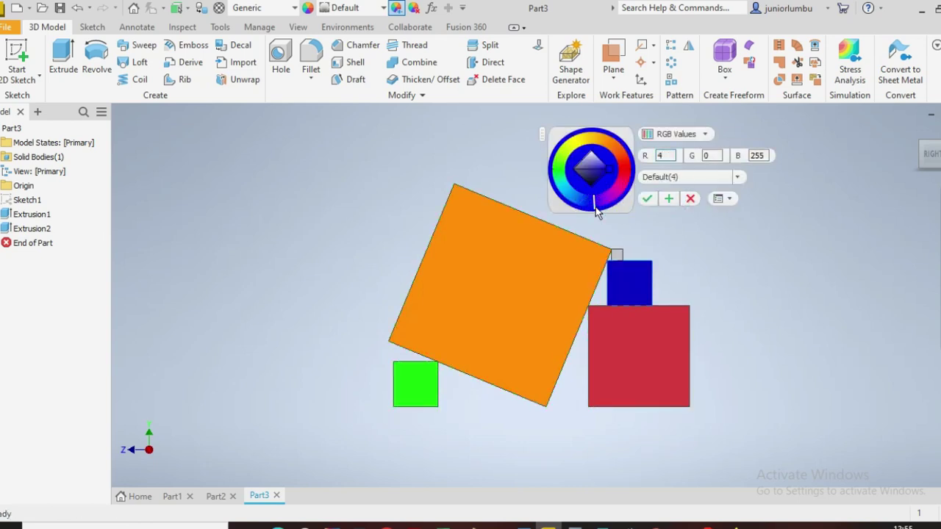
left_click(607, 195)
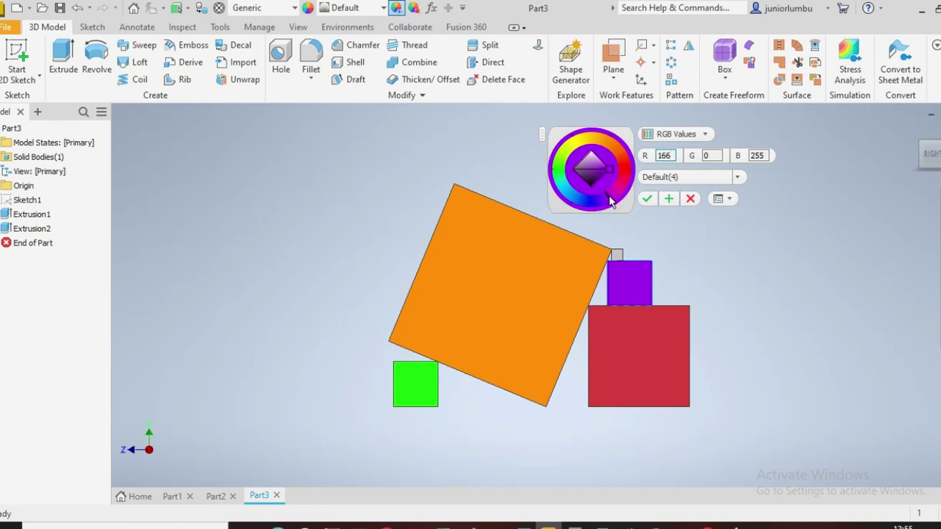
left_click(667, 205)
scroll(617, 258, "up", 3)
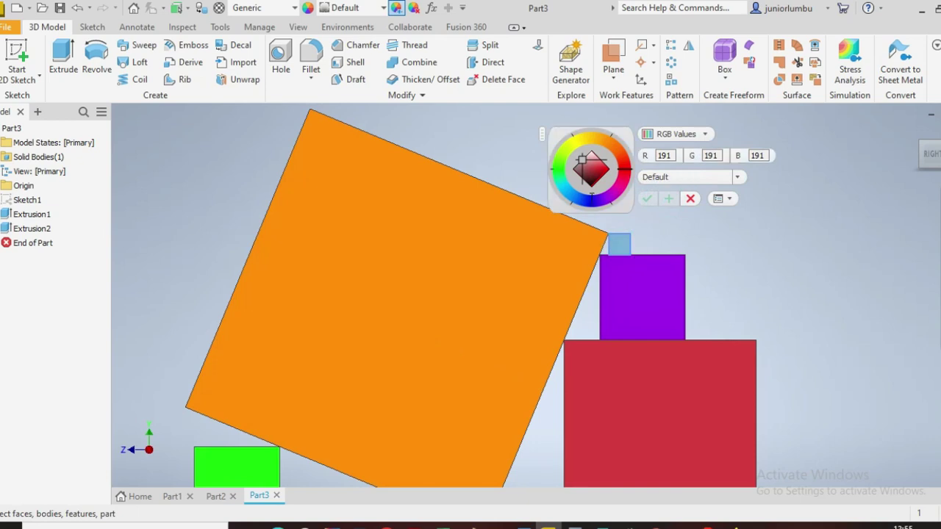
left_click(580, 198)
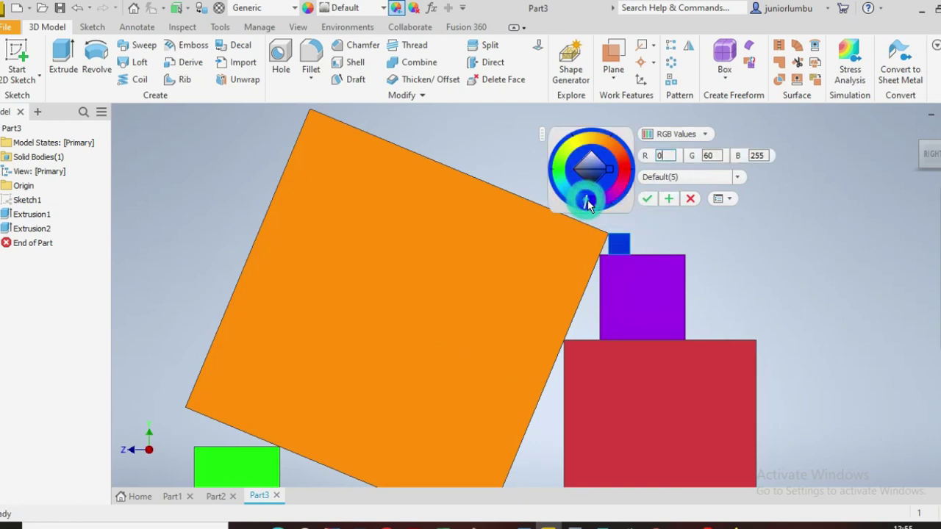
left_click(652, 197)
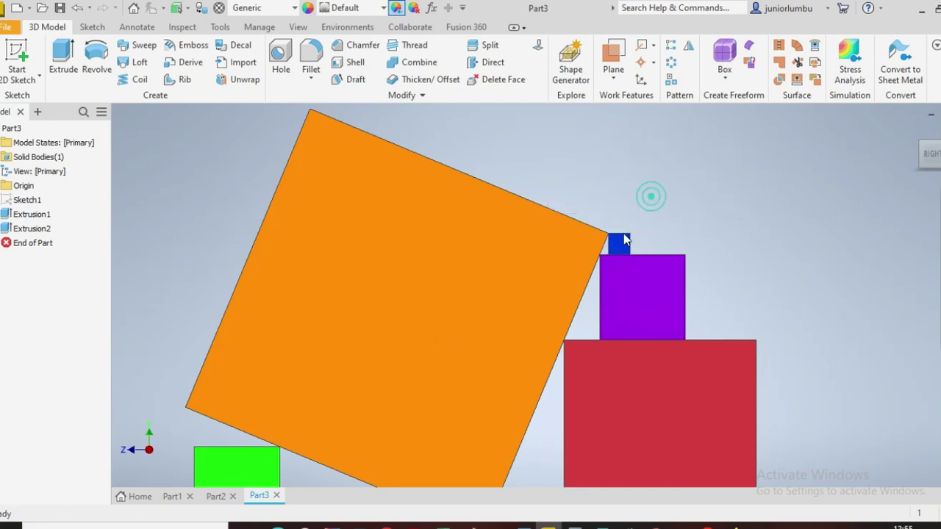
- Compare the coloured squares in Part3 with those in Part1, and inspect how the Part3 squares touch from the side and at an angle
scroll(547, 323, "down", 5)
scroll(560, 300, "up", 5)
scroll(560, 298, "down", 2)
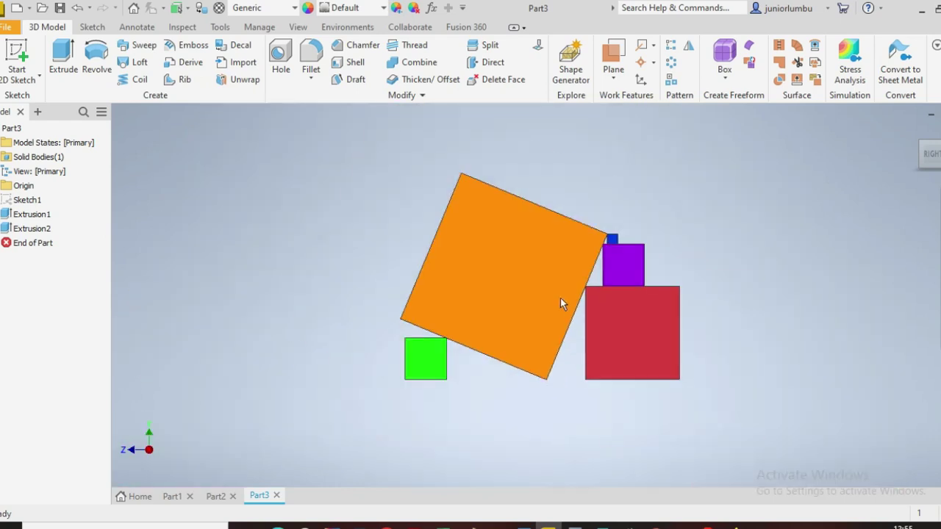
left_click(172, 498)
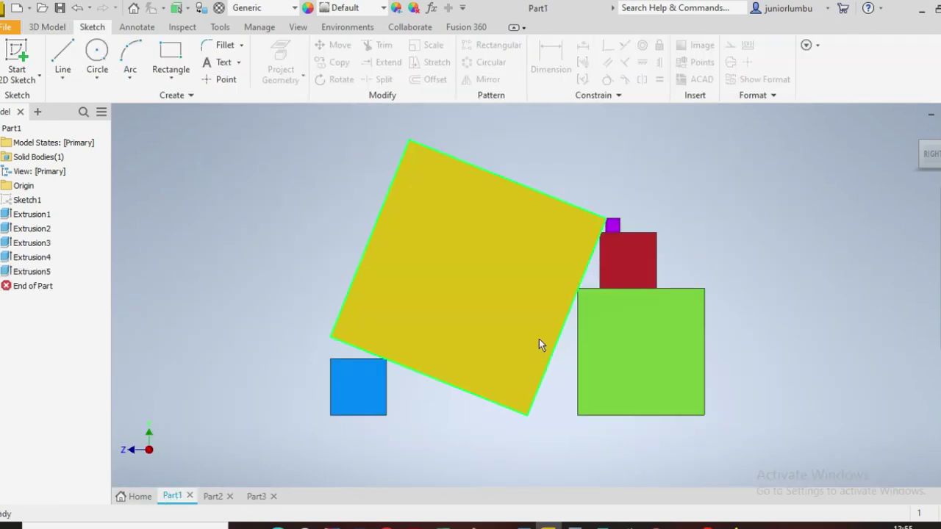
left_click(256, 496)
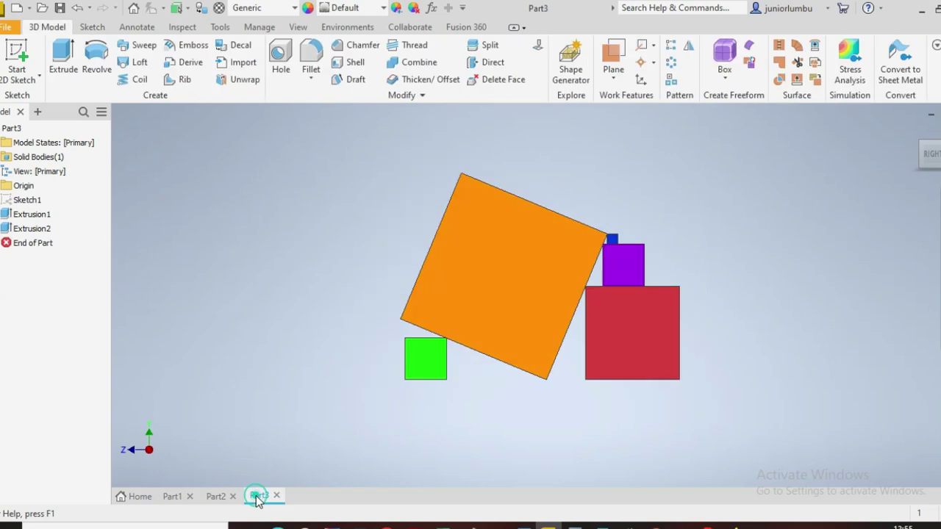
scroll(537, 318, "up", 1)
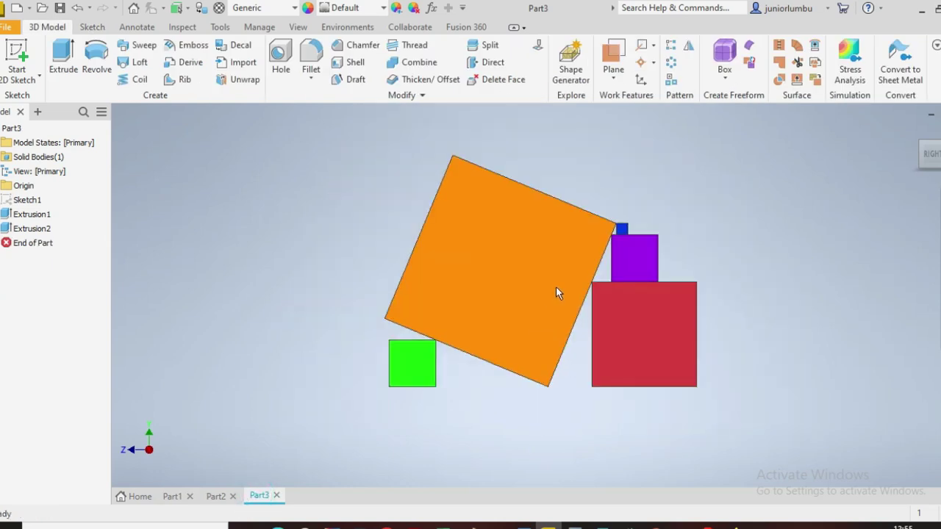
scroll(555, 293, "down", 2)
scroll(556, 293, "up", 3)
scroll(556, 288, "down", 3)
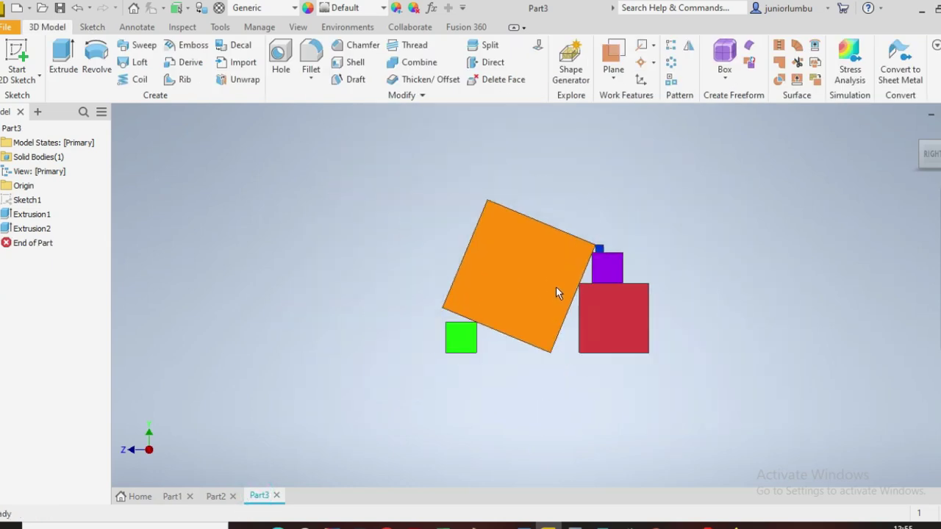
scroll(580, 308, "up", 3)
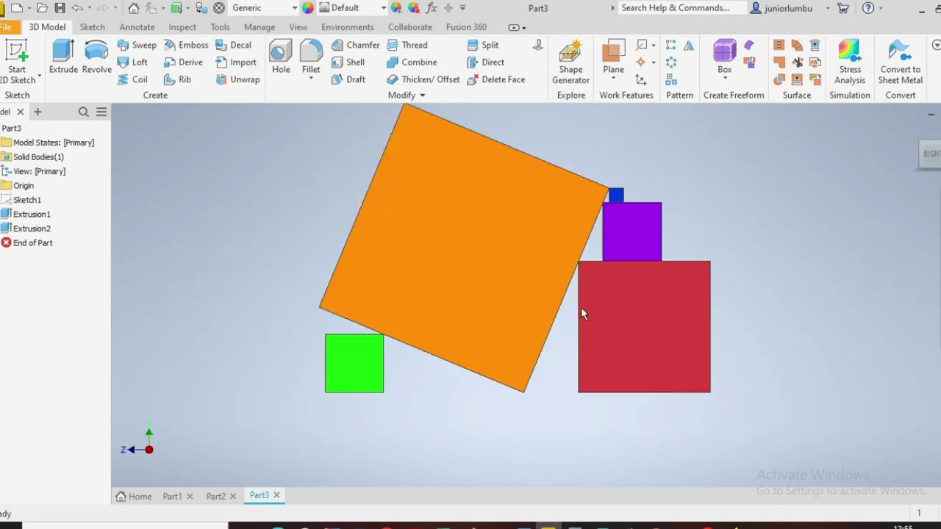
left_click_drag(931, 163, 920, 163)
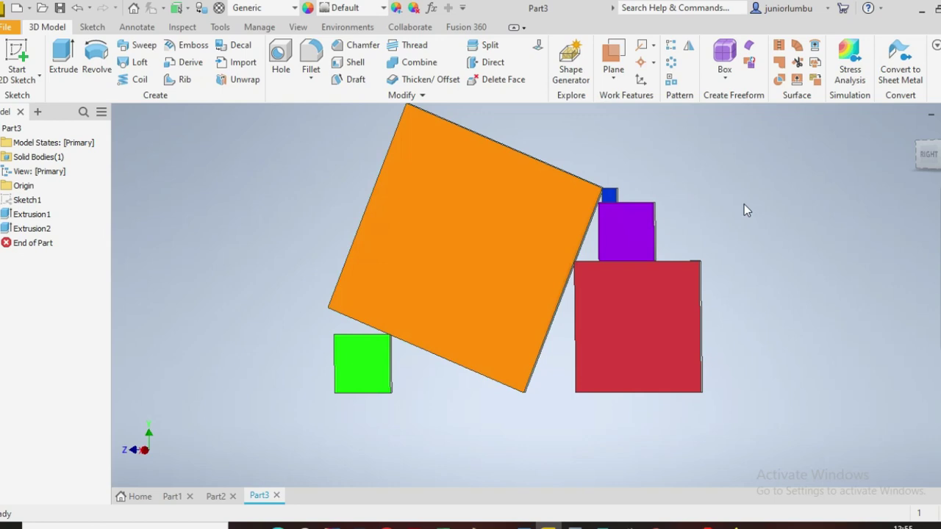
scroll(526, 323, "down", 2)
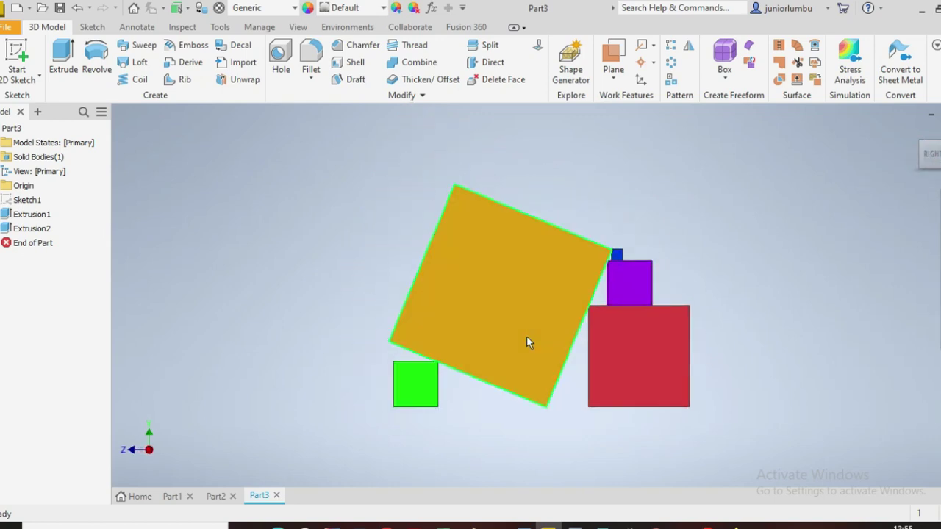
scroll(526, 336, "down", 1)
scroll(514, 336, "up", 2)
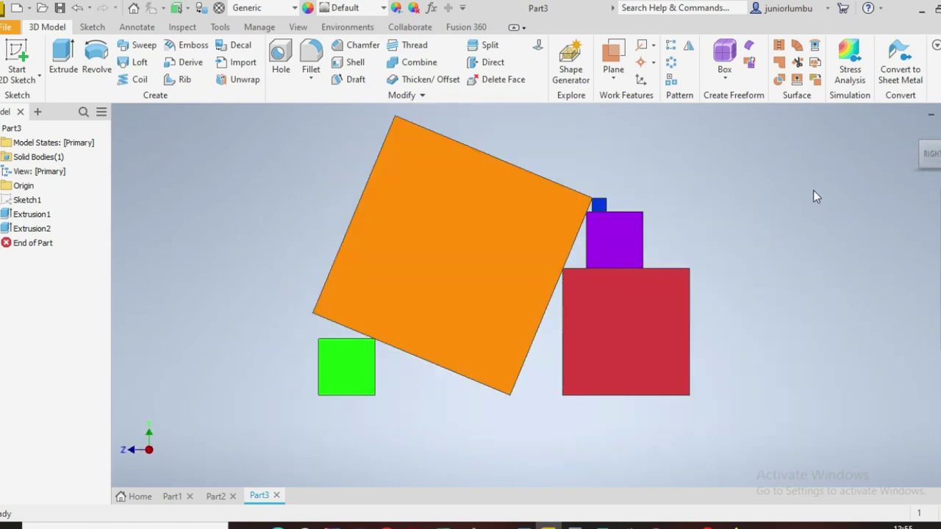
mouse_move(927, 171)
left_mouse_down()
mouse_move(915, 149)
mouse_move(932, 157)
mouse_move(920, 156)
left_mouse_up()
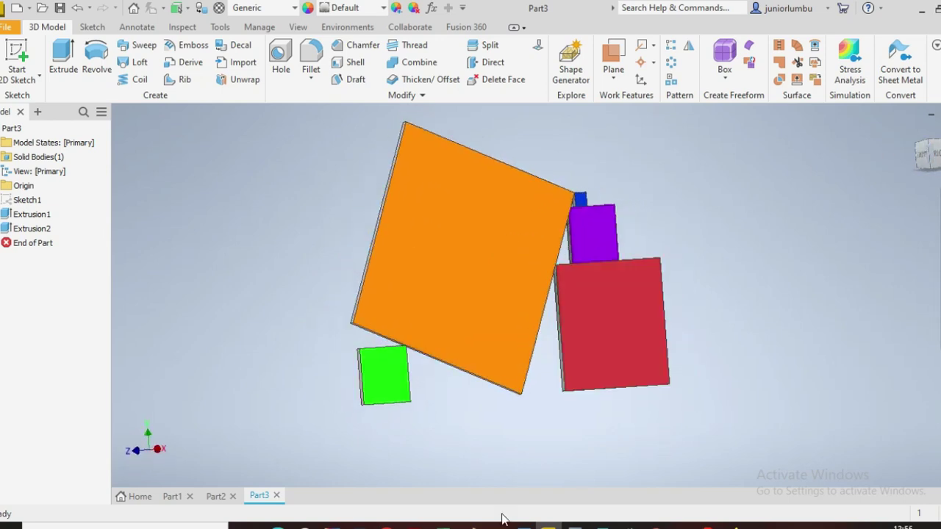